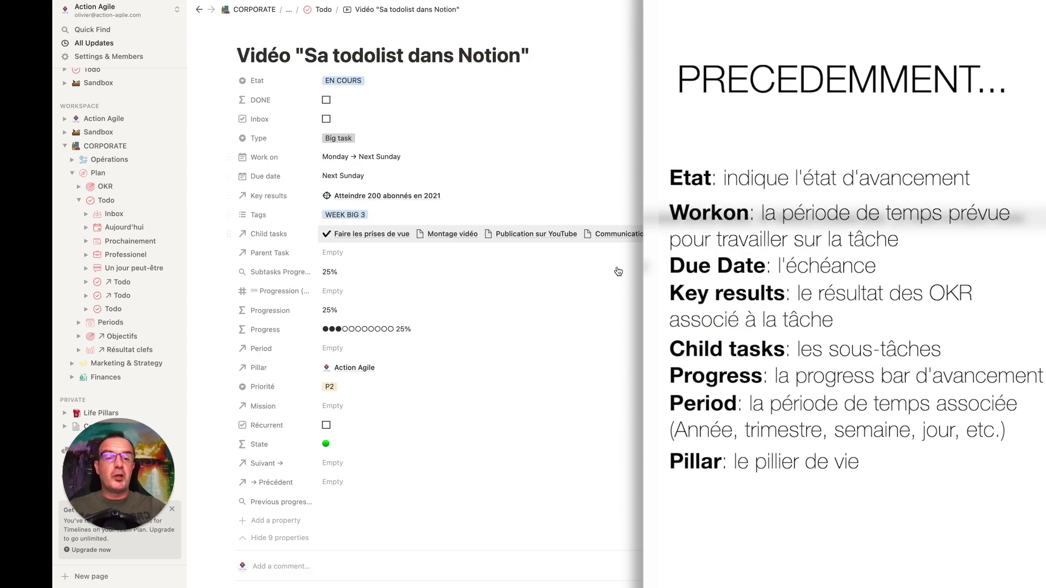
Review the video task's remaining properties and look at the choices of its Priorité property
scroll(264, 309, "down", 2)
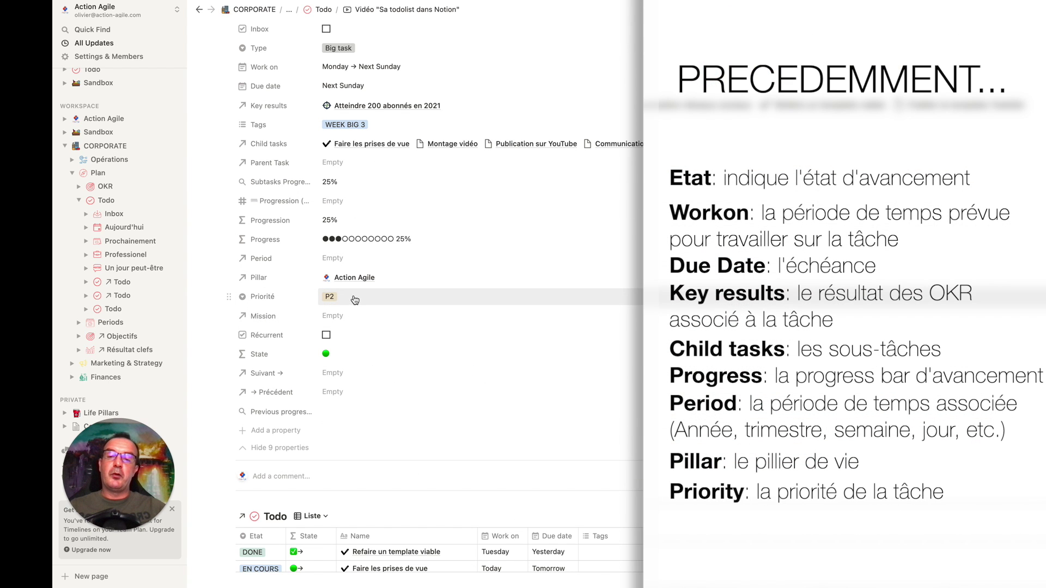
left_click(332, 305)
key("Escape")
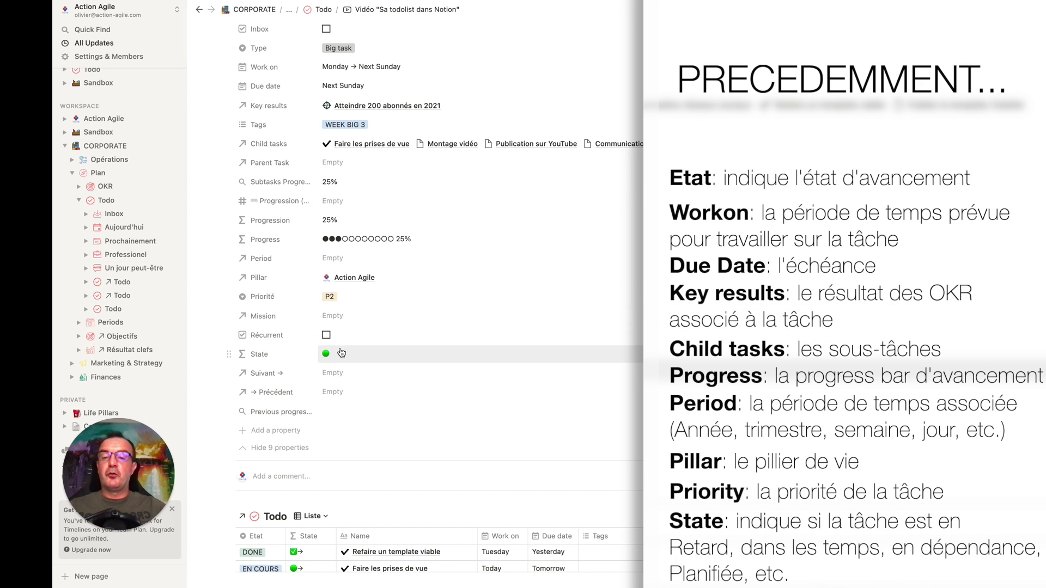
Inspect the formula behind the State property of the video task and close it without changes
scroll(341, 353, "down", 3)
left_click(336, 279)
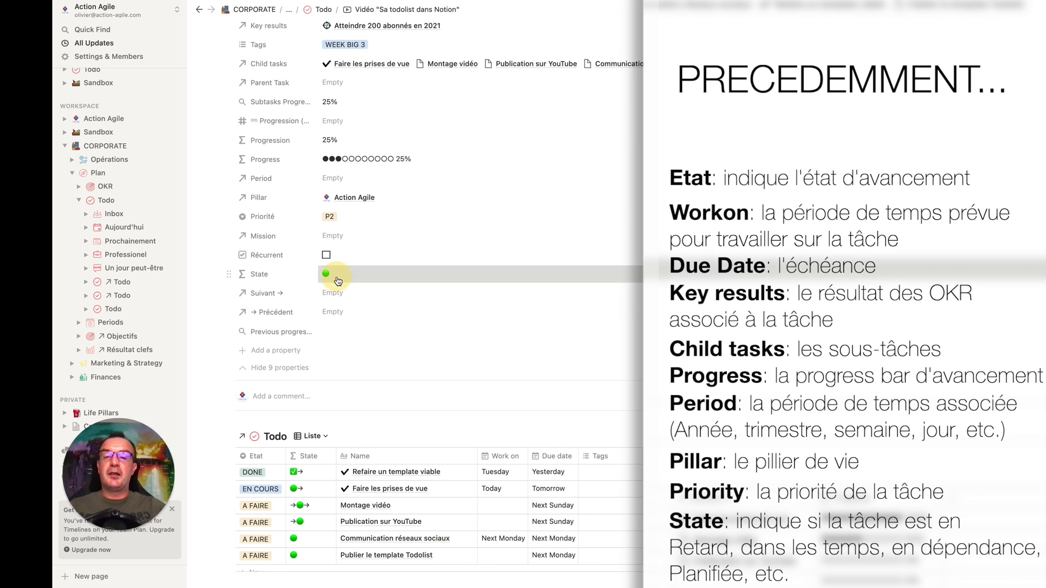
left_click(534, 312)
left_click(437, 339)
left_click(458, 339)
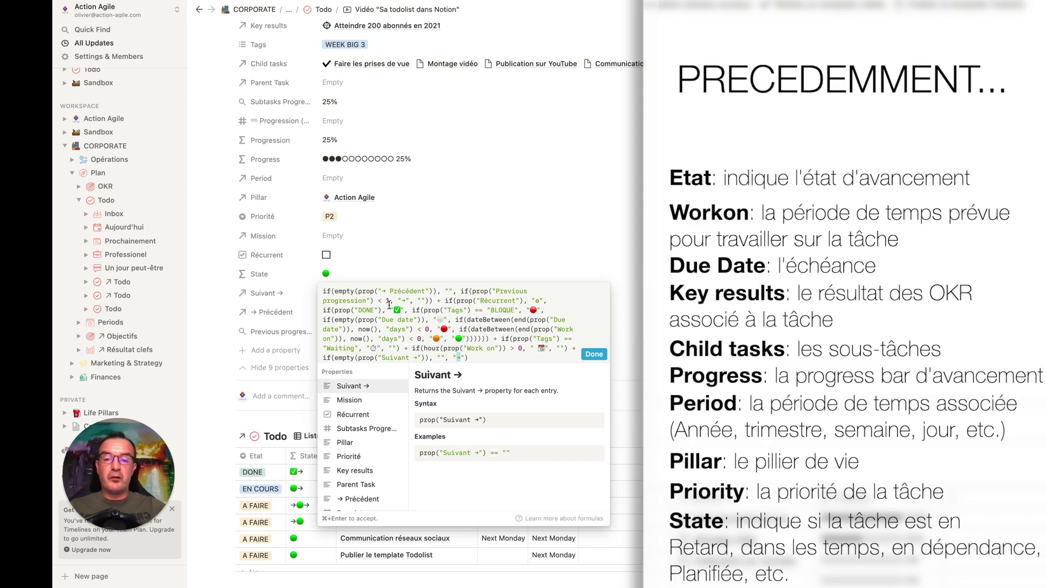
key("Escape")
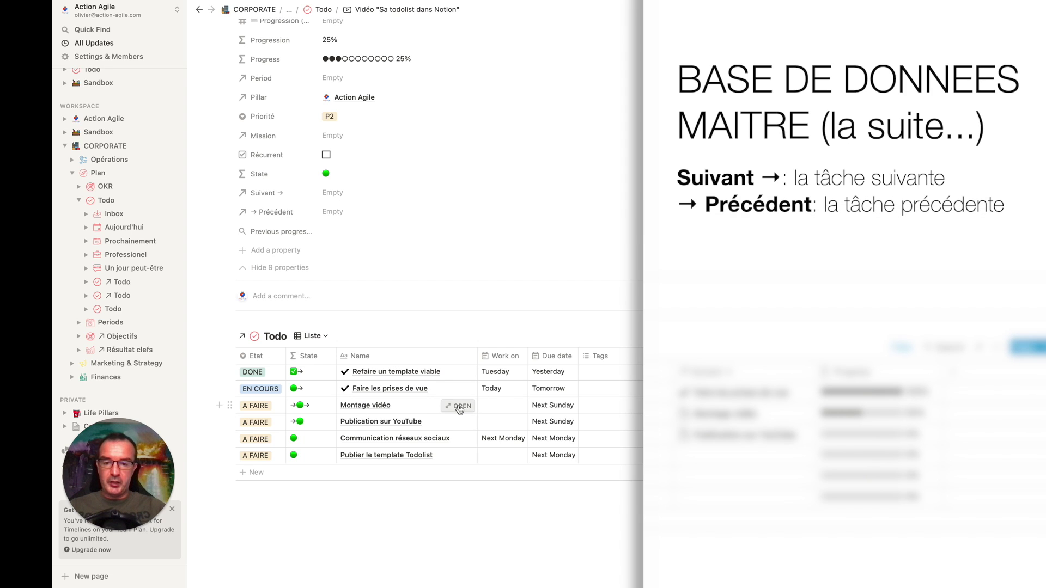
Inspect the Previous progression rollup configuration in the Montage vidéo subtask and in its parent video task
left_click(459, 406)
scroll(508, 344, "down", 8)
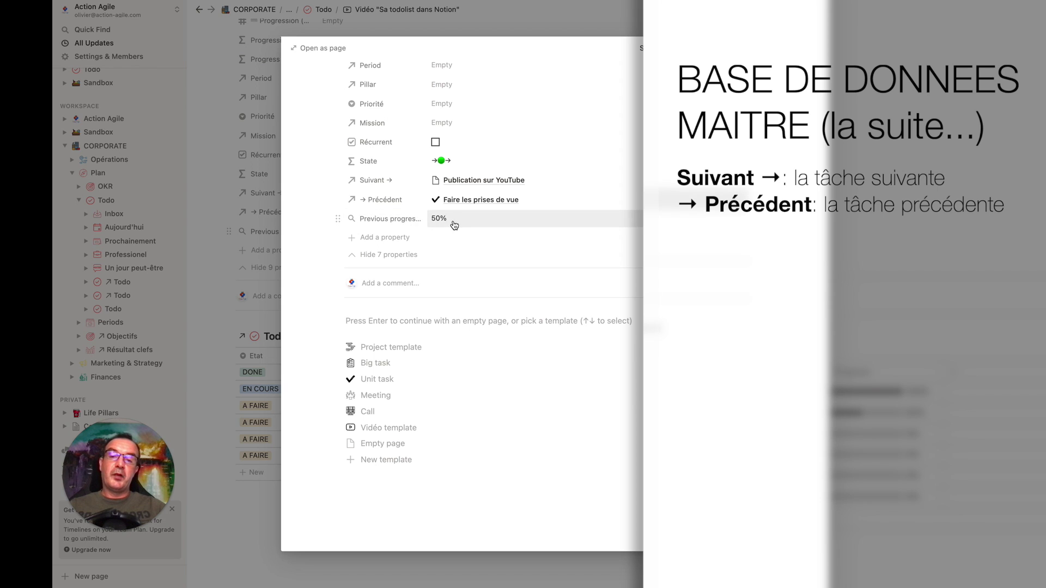
left_click(382, 220)
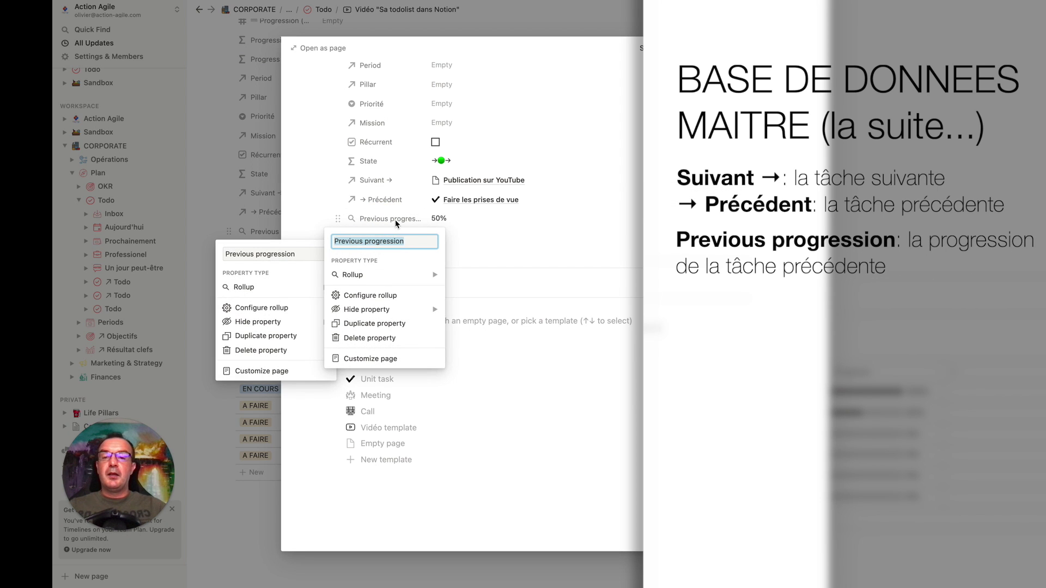
mouse_move(410, 281)
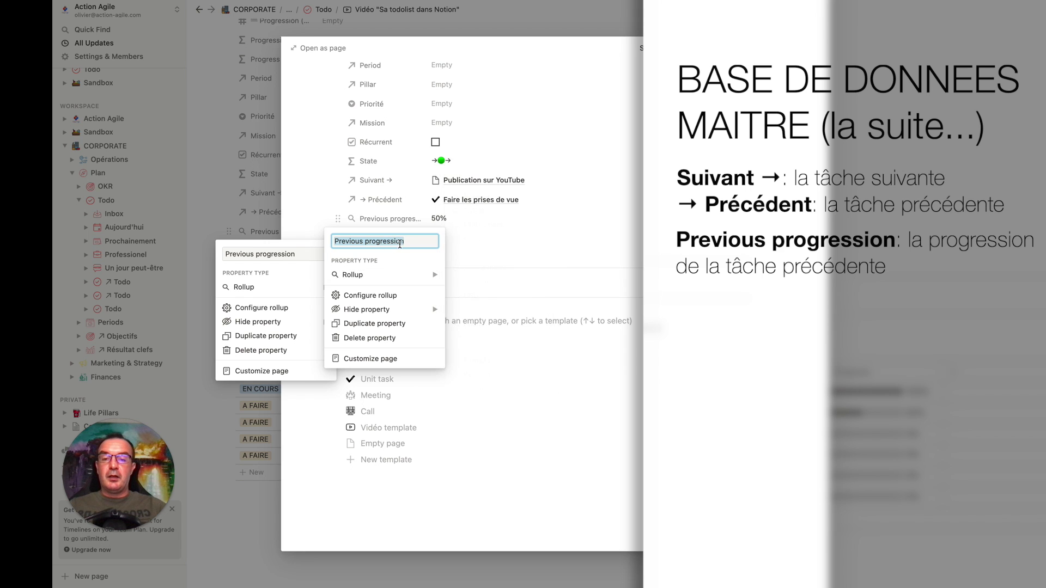
left_click(370, 295)
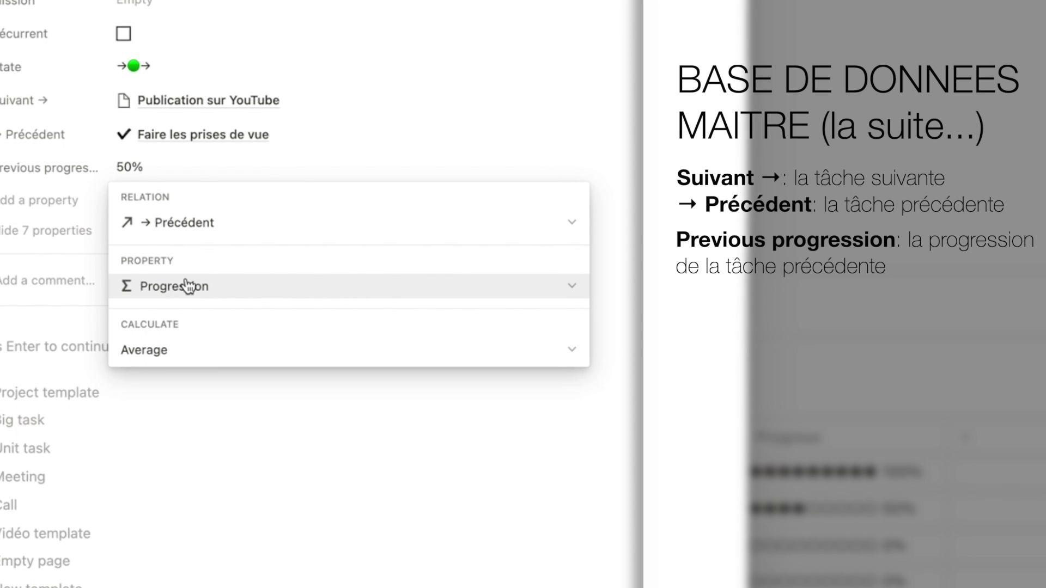
left_click(316, 254)
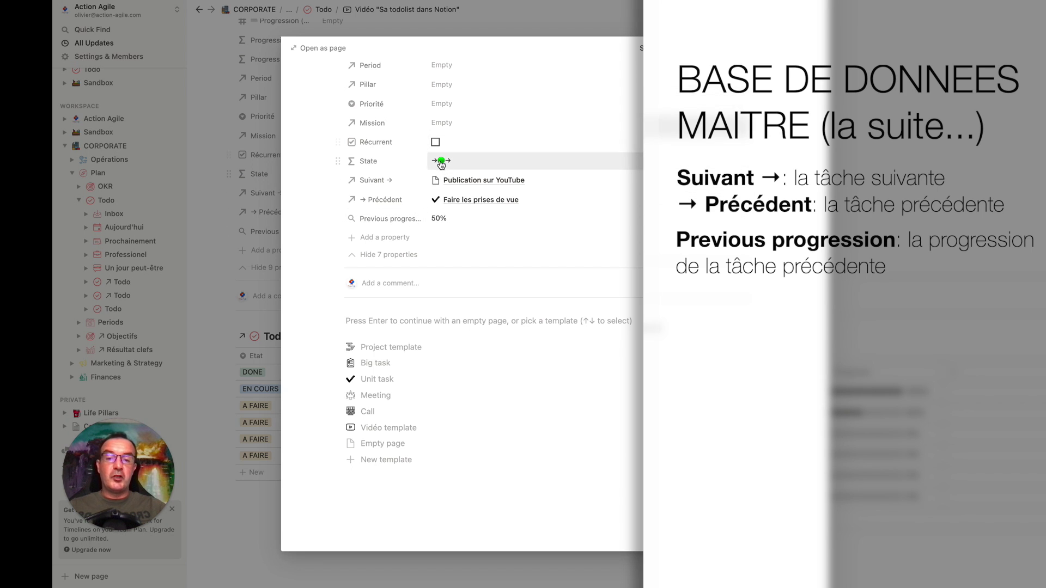
key("Escape")
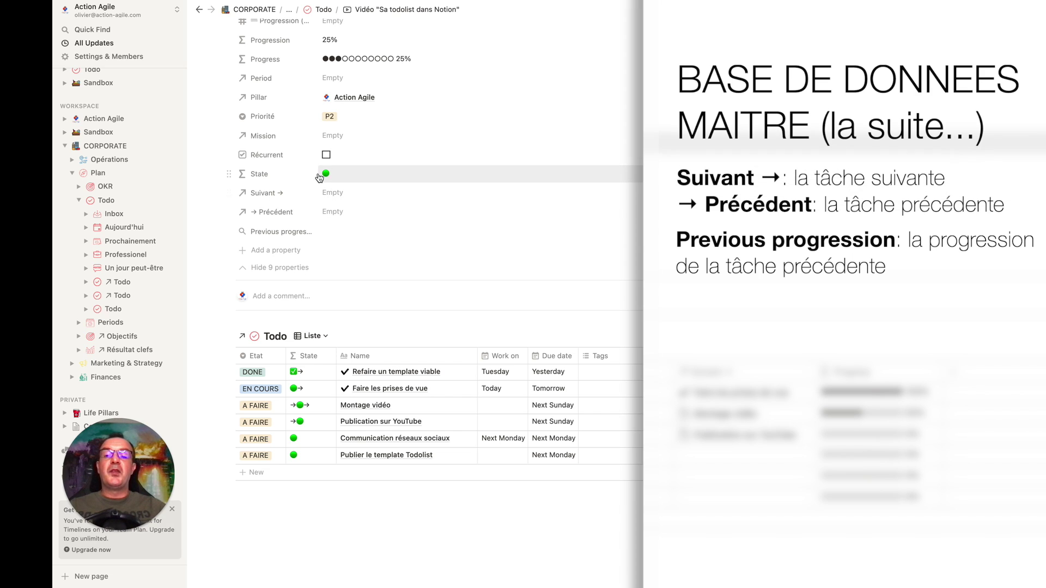
left_click(331, 233)
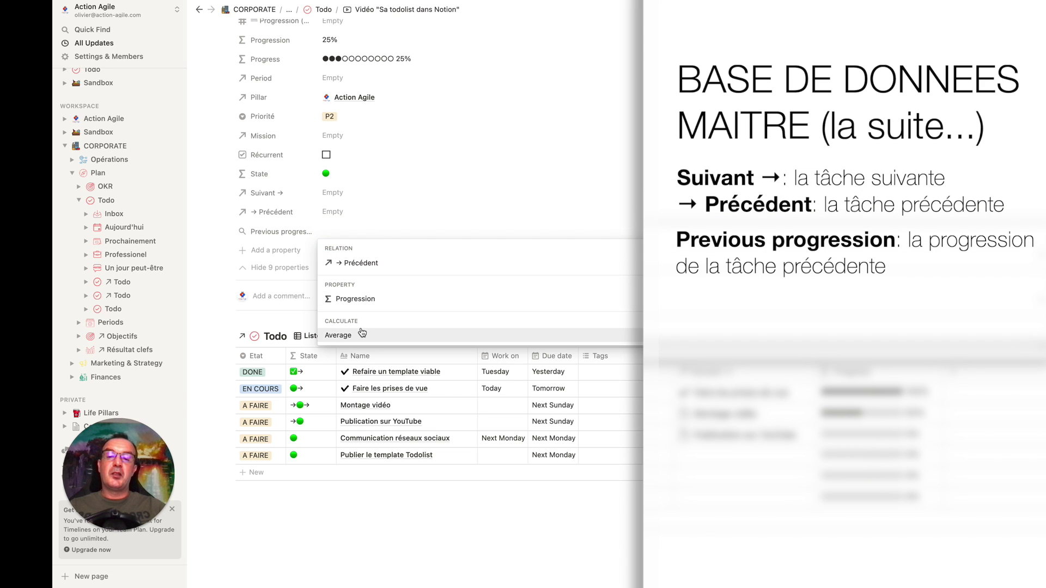
left_click(212, 238)
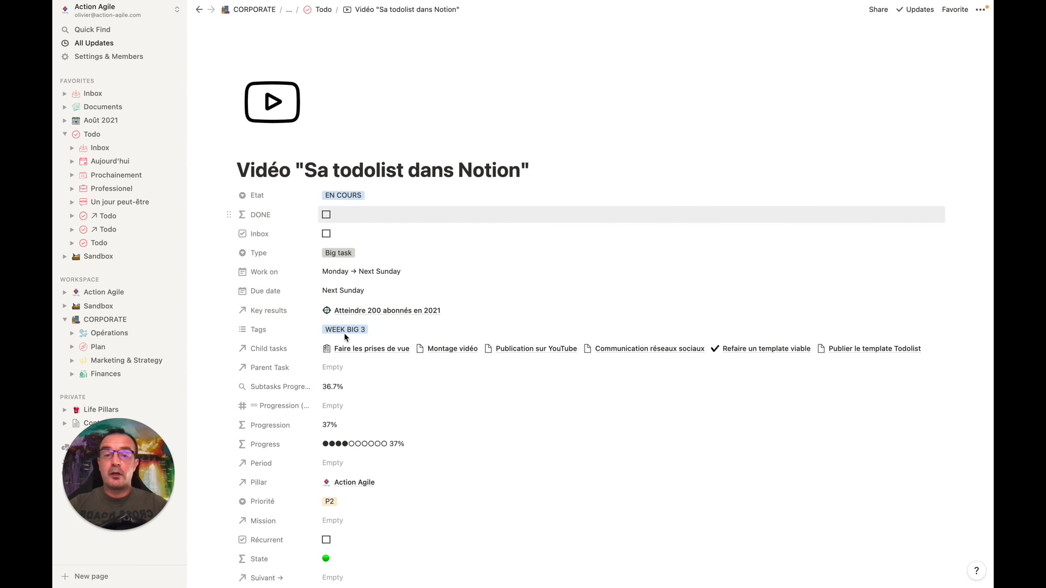
Review the video task's full property list and look at the options of the Subtasks Progression rollup property
scroll(657, 318, "down", 3)
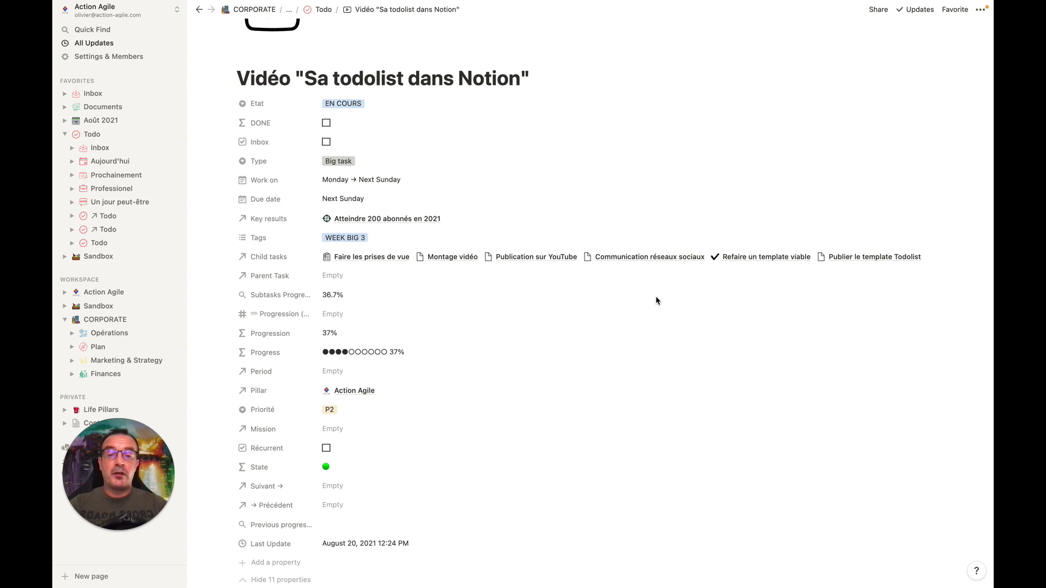
scroll(656, 297, "down", 3)
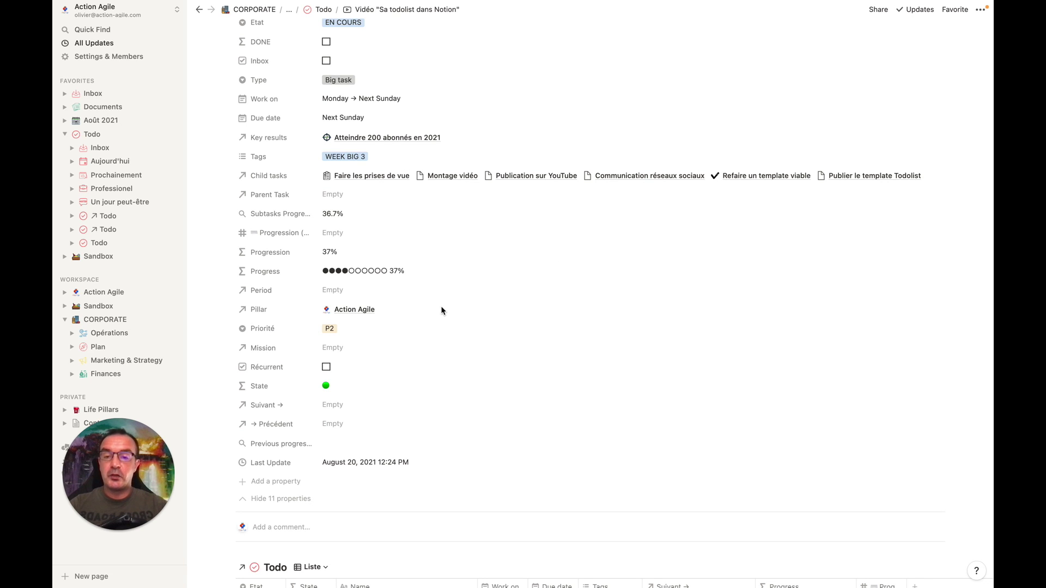
scroll(442, 303, "up", 2)
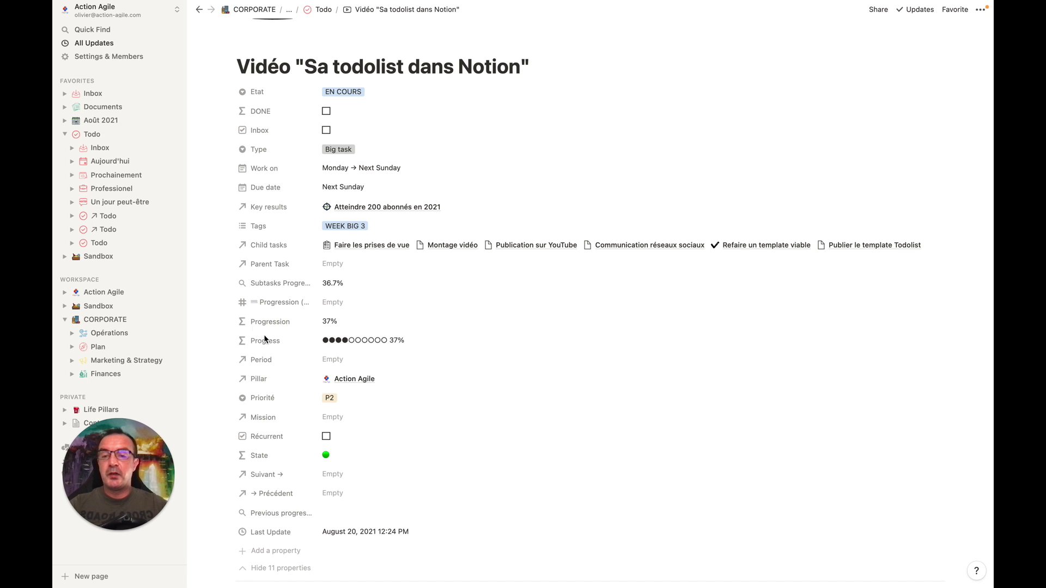
left_click(238, 284)
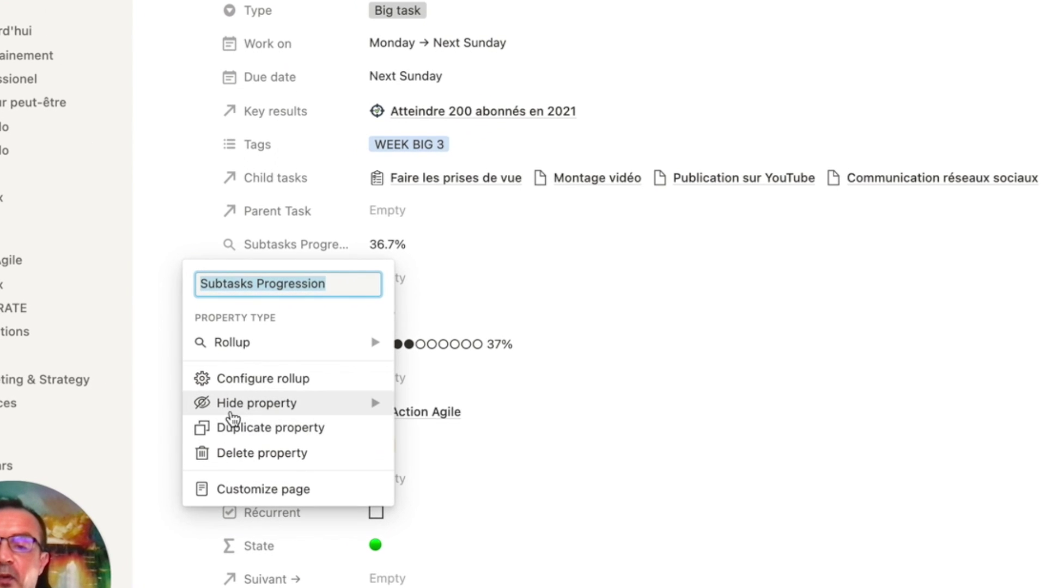
mouse_move(233, 417)
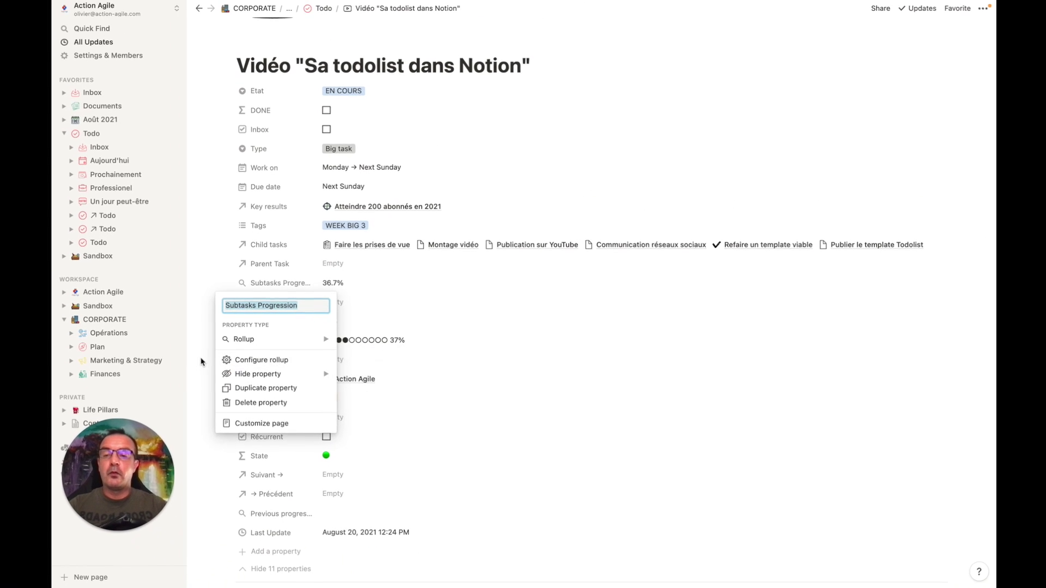
left_click(201, 362)
Collapse the video task's extra properties and set the Last Update property to Always hide
scroll(338, 361, "down", 2)
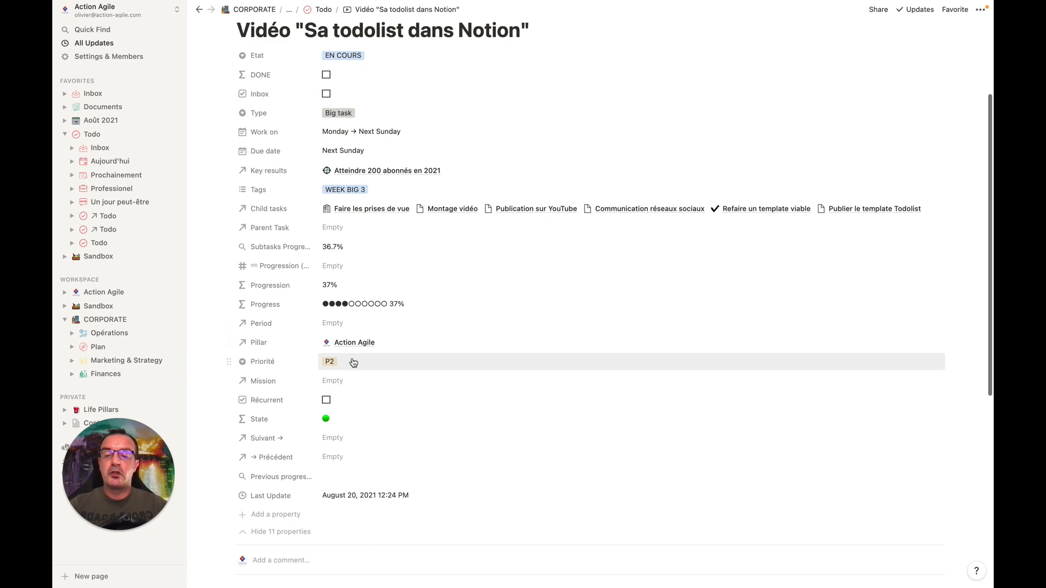
left_click(283, 532)
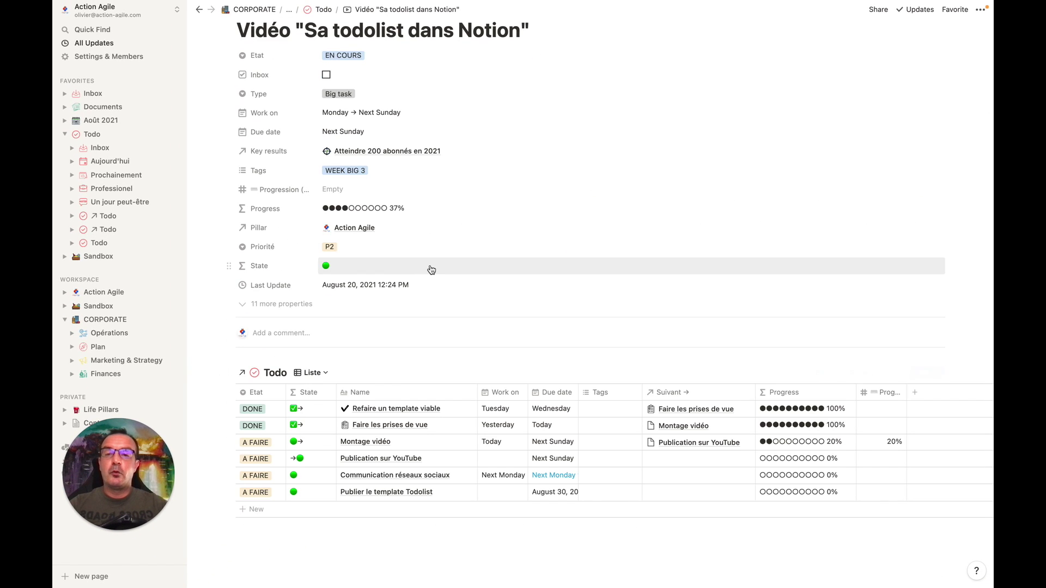
scroll(430, 269, "up", 2)
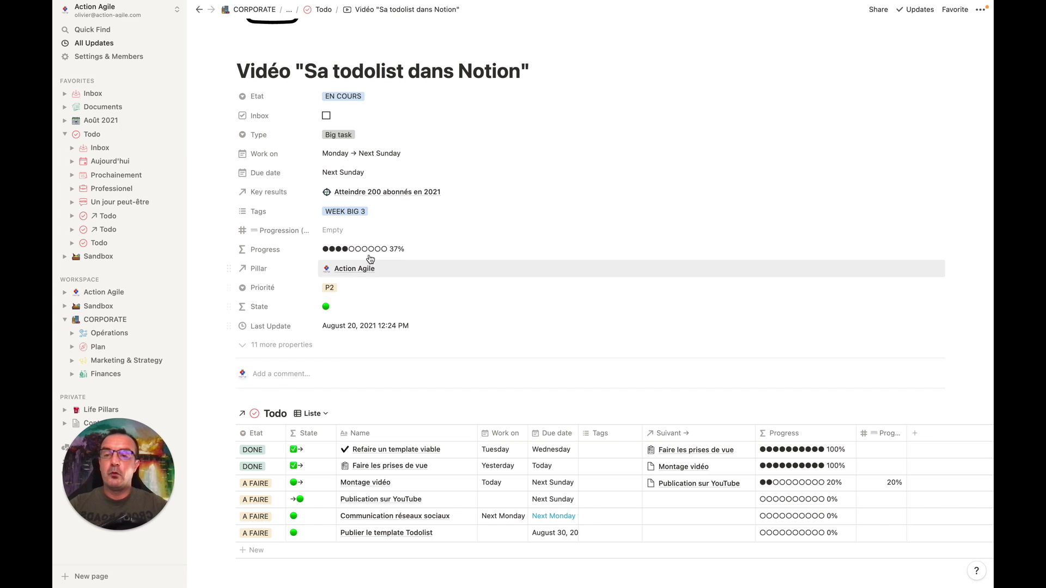
left_click(231, 327)
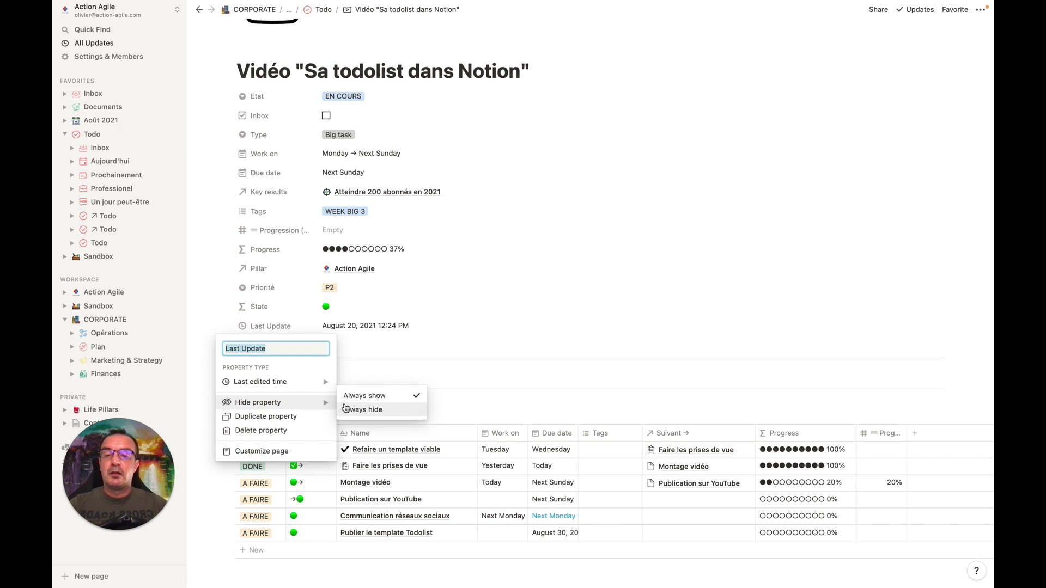
left_click(362, 410)
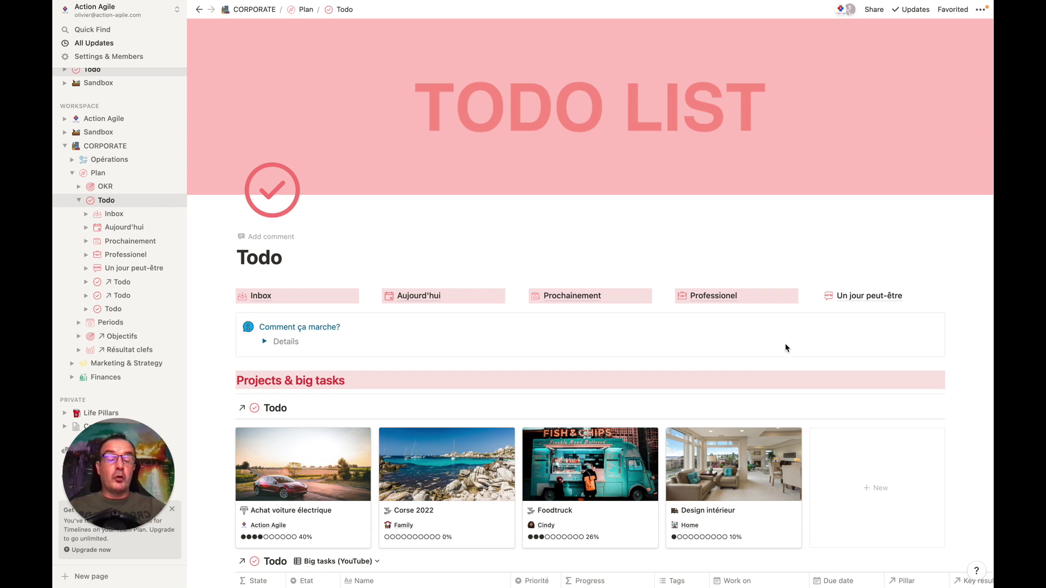
Open the Achat voiture électrique project from the Todo page, review its properties and task timeline, and close it
scroll(770, 359, "down", 4)
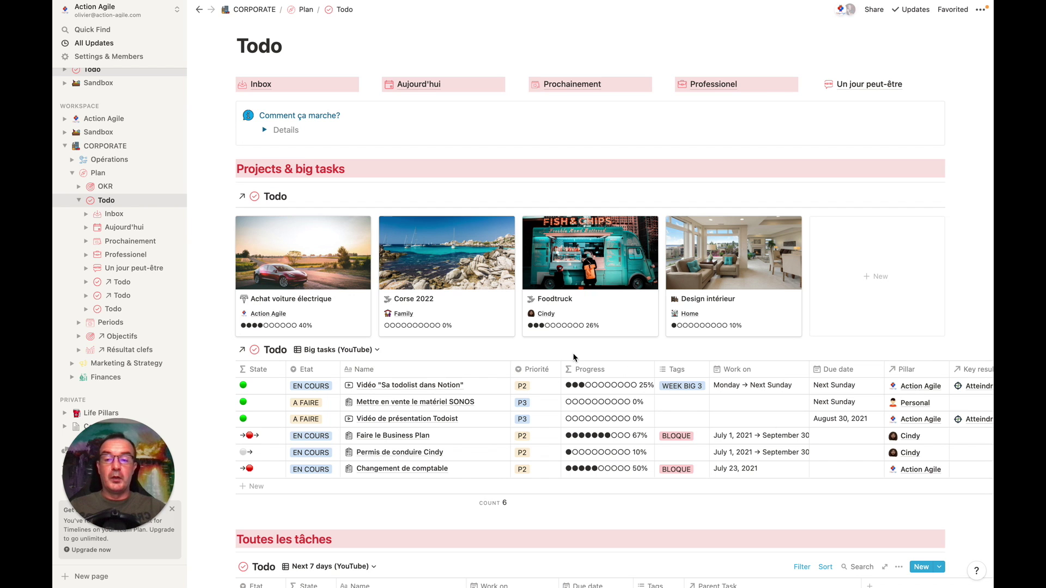
left_click(304, 260)
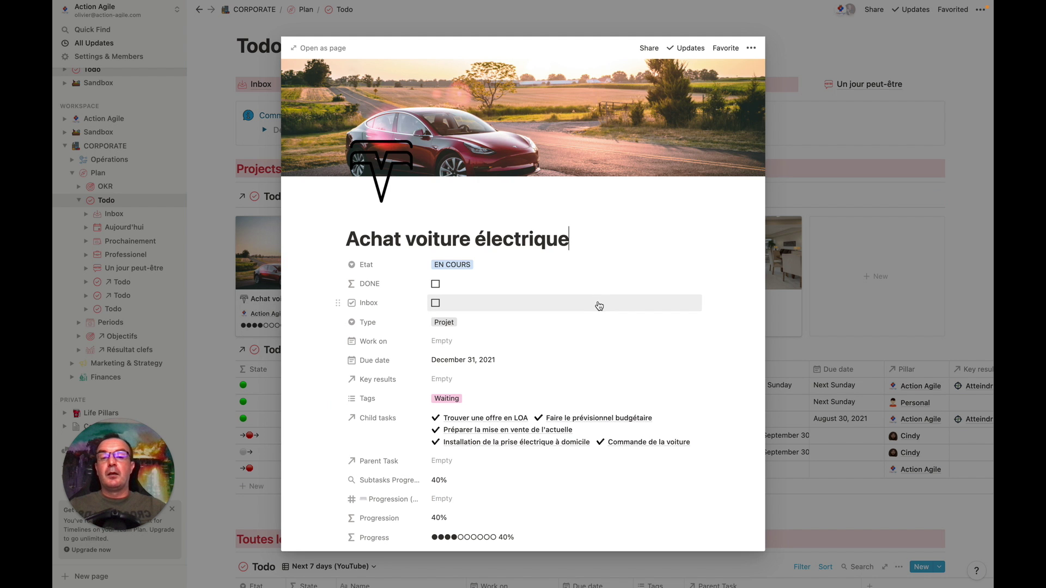
scroll(599, 305, "down", 10)
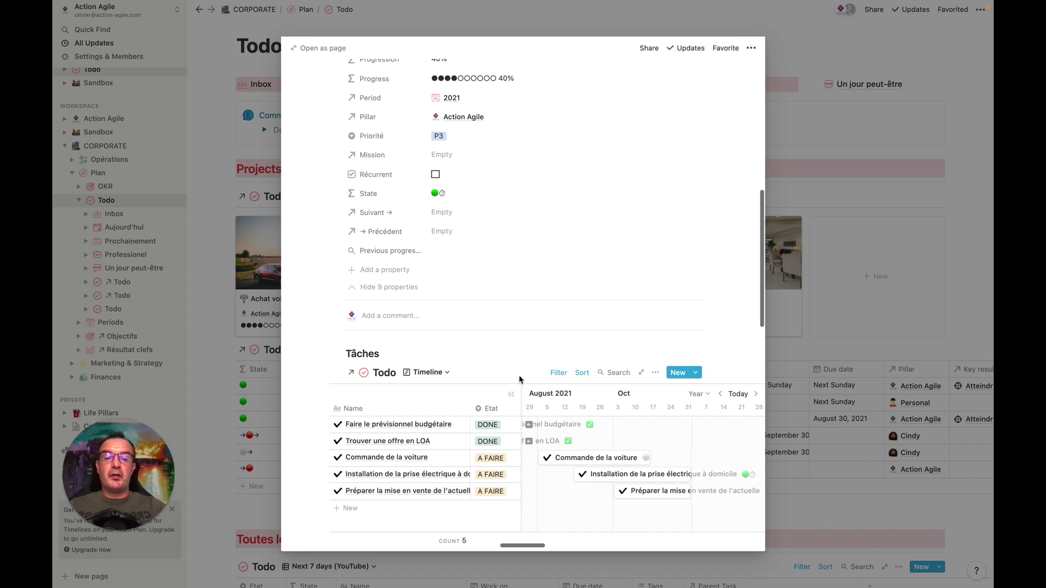
scroll(599, 444, "down", 3)
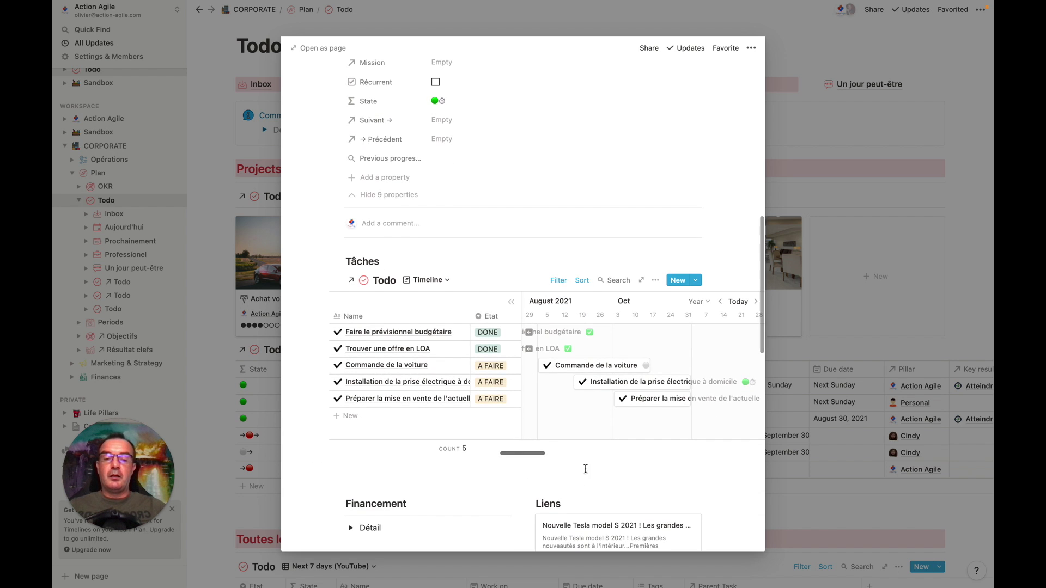
left_click(959, 280)
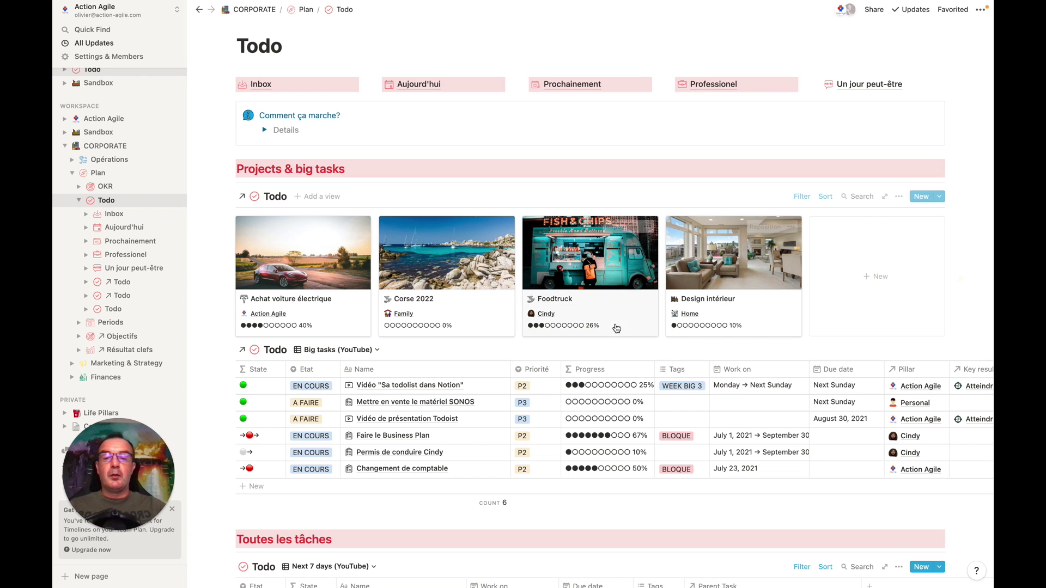
Open the Vidéo "Sa todolist dans Notion" big task, review its properties and subtask list, and close it
left_click(502, 385)
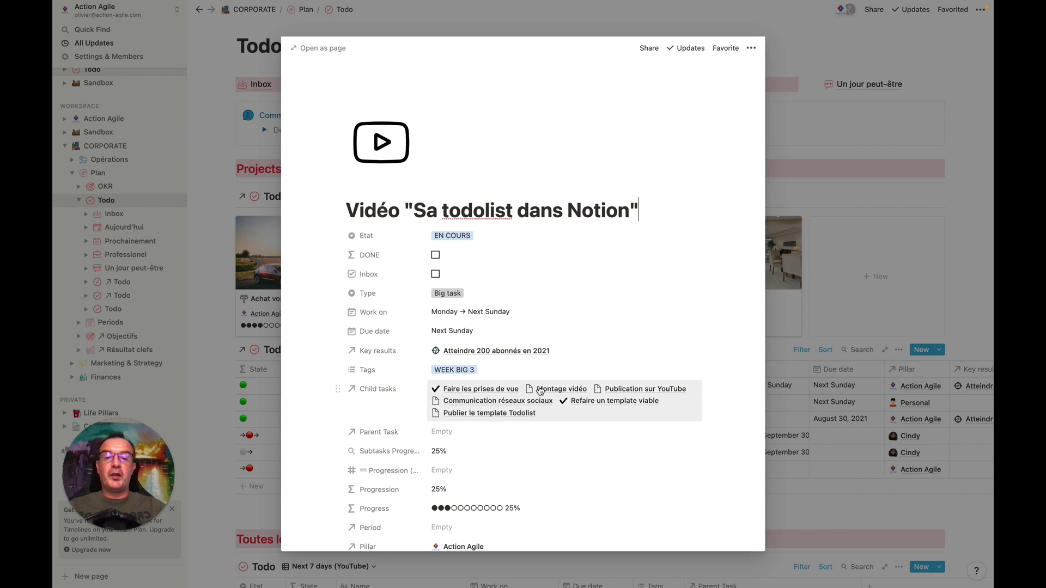
scroll(633, 362, "down", 6)
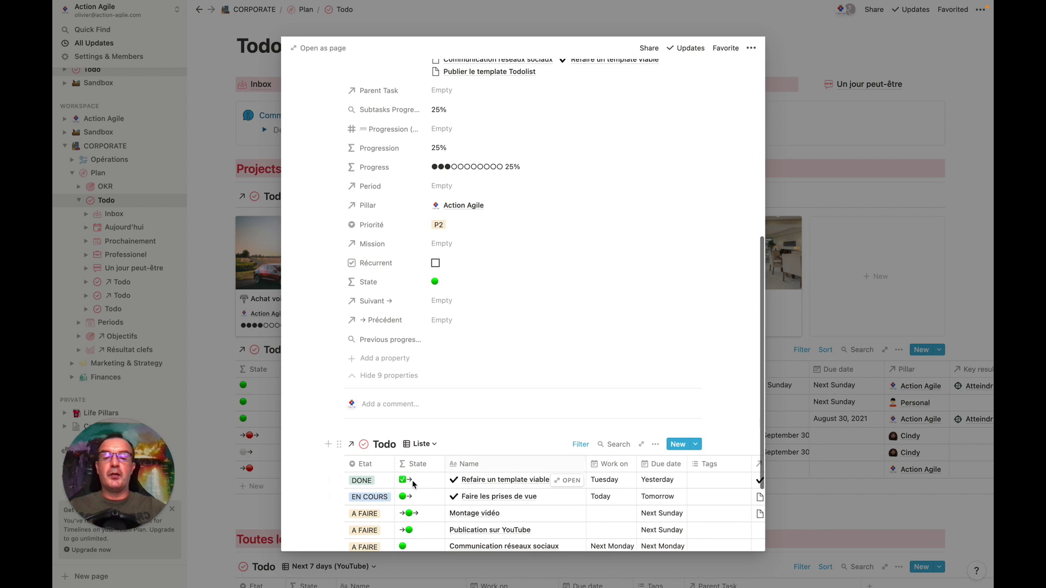
left_click(206, 419)
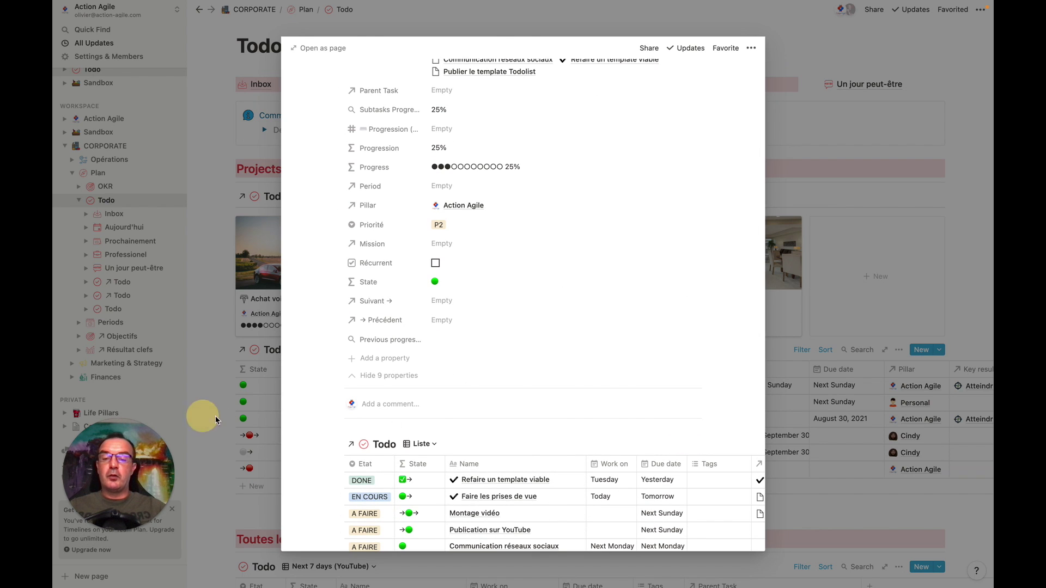
Open Faire les prises de vue from the Next 7 days list, review its properties and notes, and close it
scroll(491, 414, "down", 3)
left_click(451, 428)
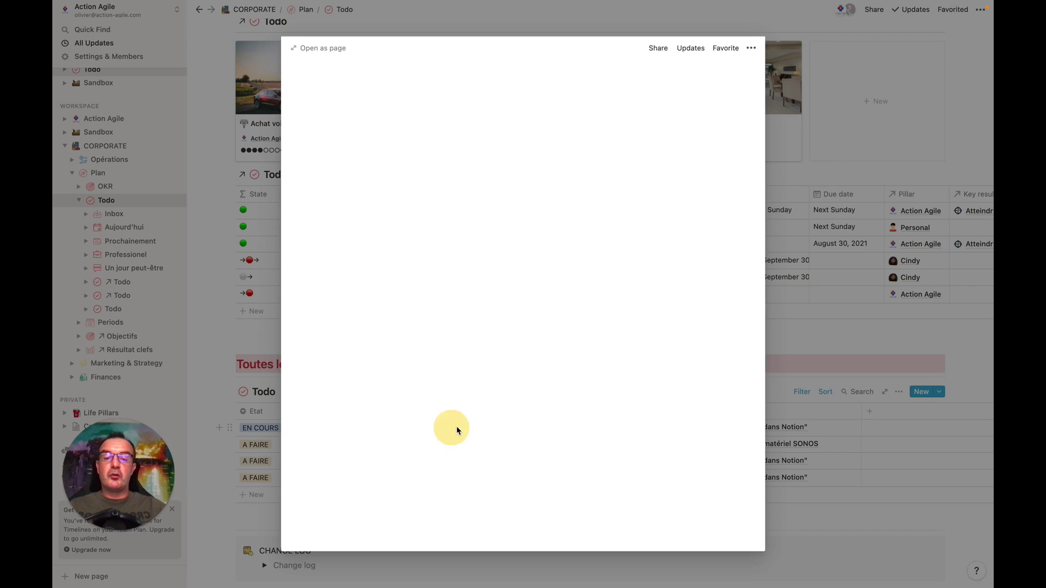
scroll(626, 392, "down", 10)
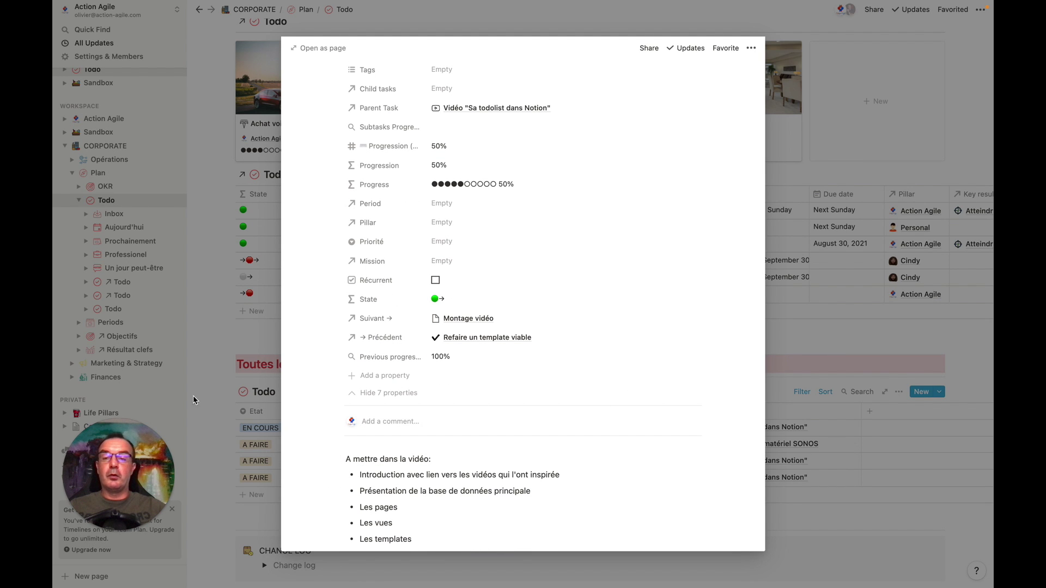
left_click(213, 378)
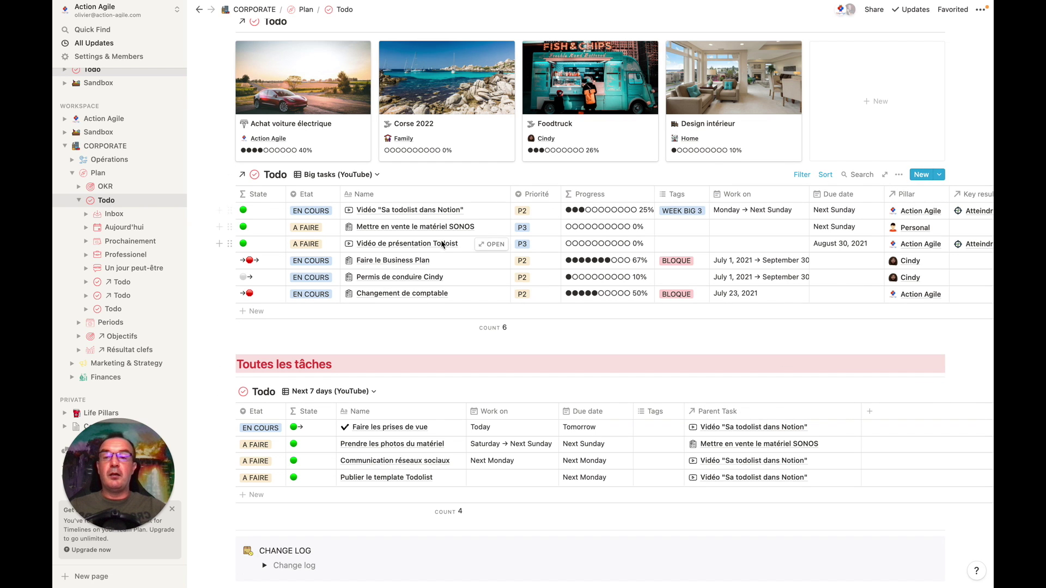
Open the Project template of the Todo database for editing as a full page and review its properties and linked task table
left_click(939, 174)
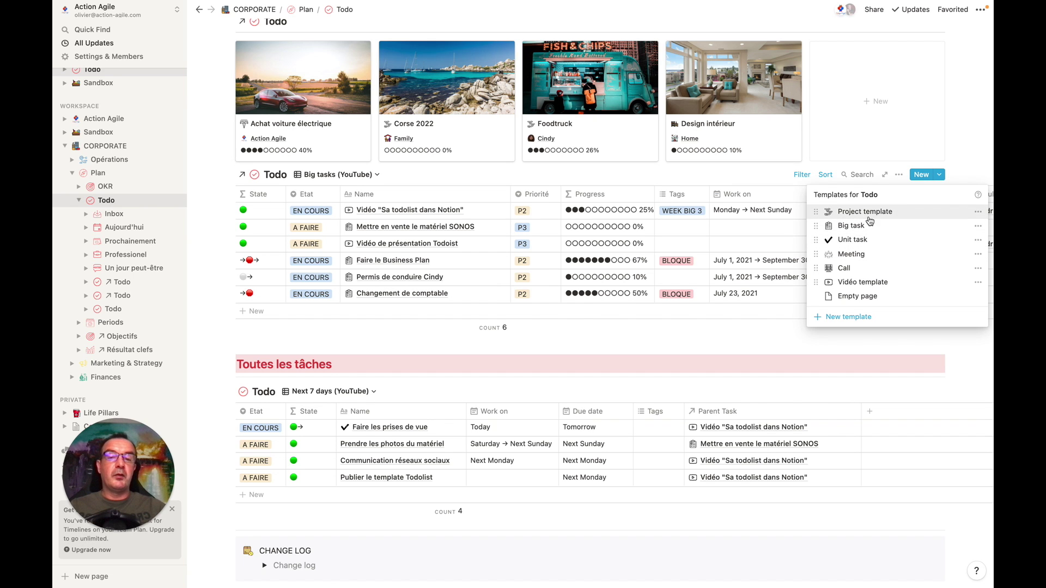
left_click(971, 213)
left_click(871, 195)
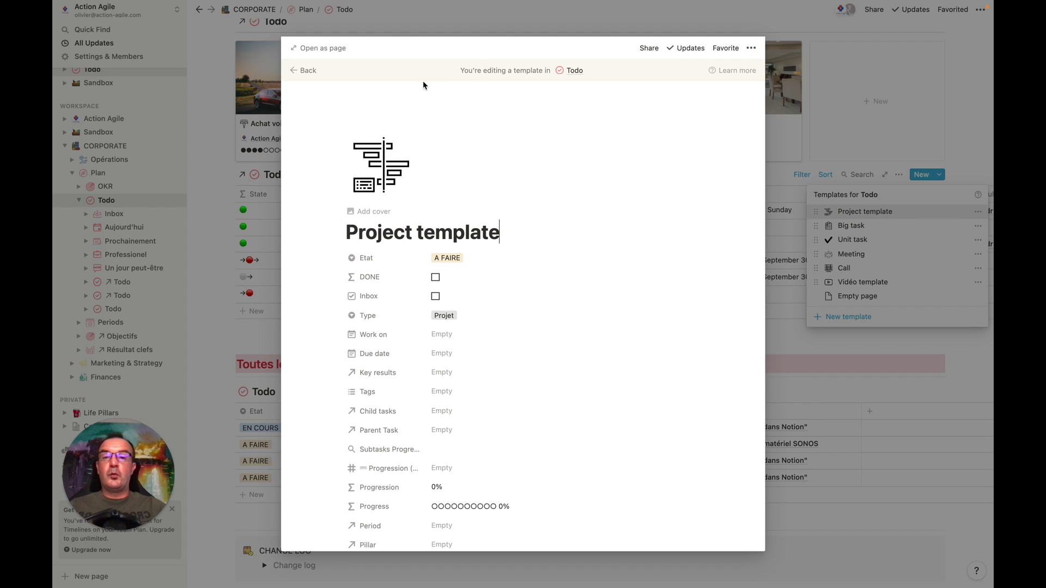
left_click(324, 48)
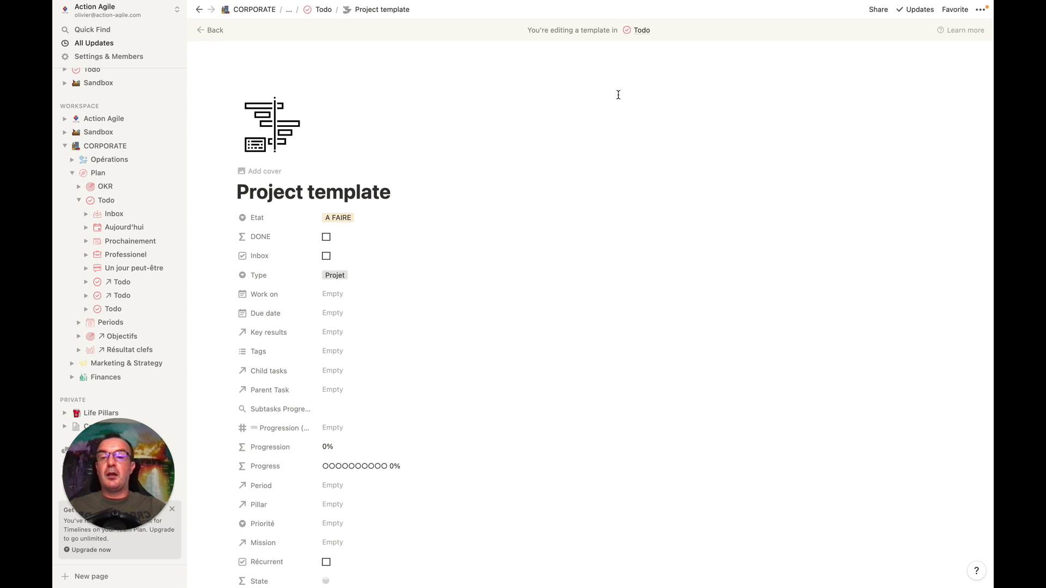
scroll(406, 170, "down", 2)
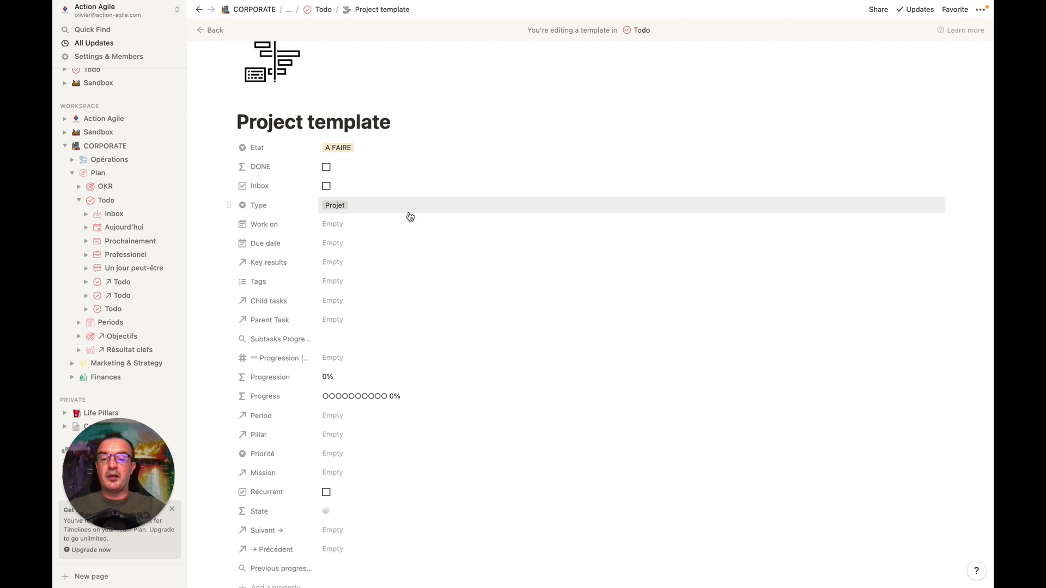
scroll(456, 230, "down", 3)
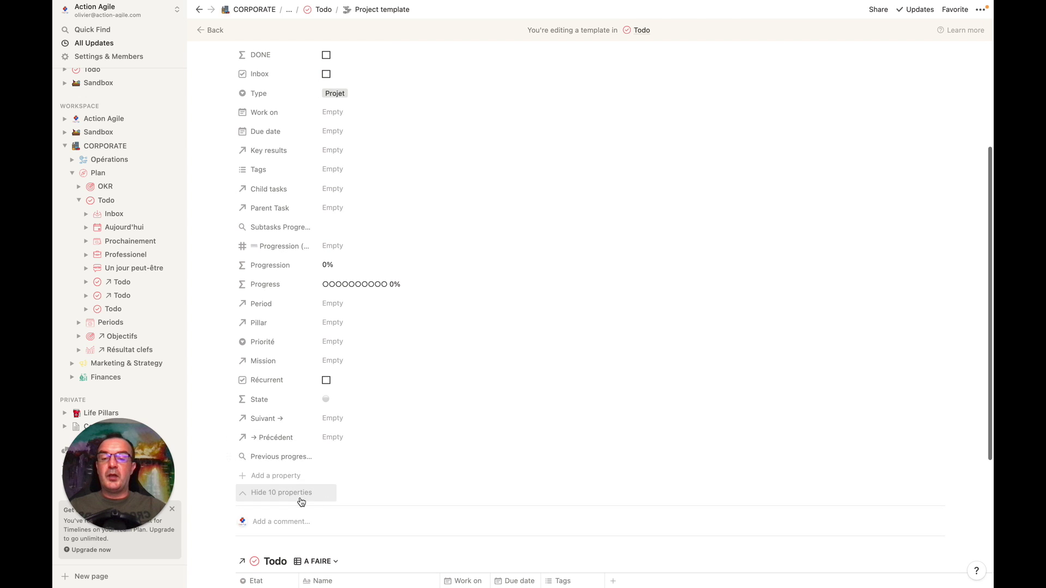
scroll(451, 277, "down", 4)
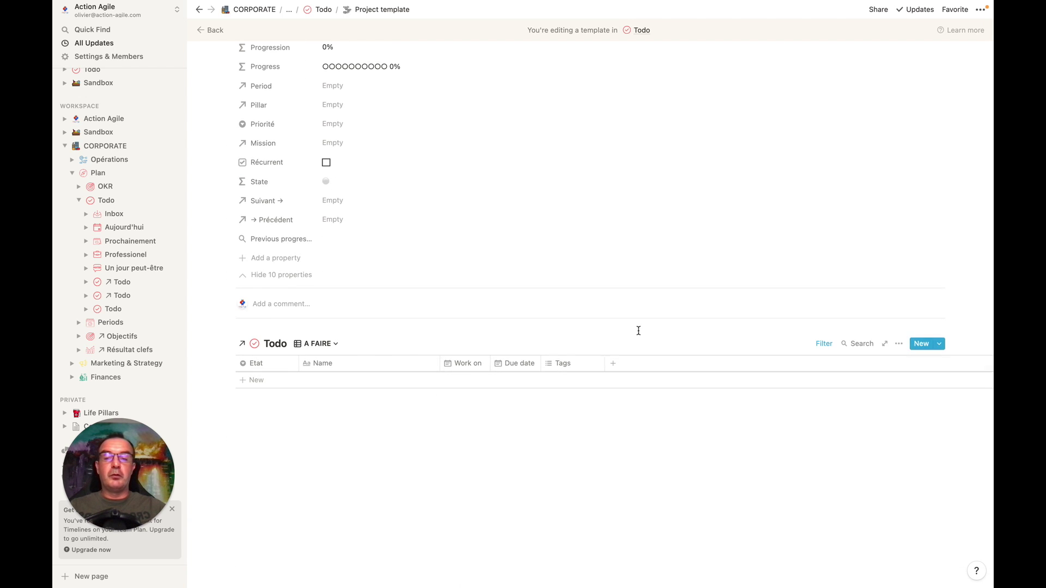
In the linked Todo table's A FAIRE filter, select Project template as the Parent Task value and close the filter
left_click(817, 344)
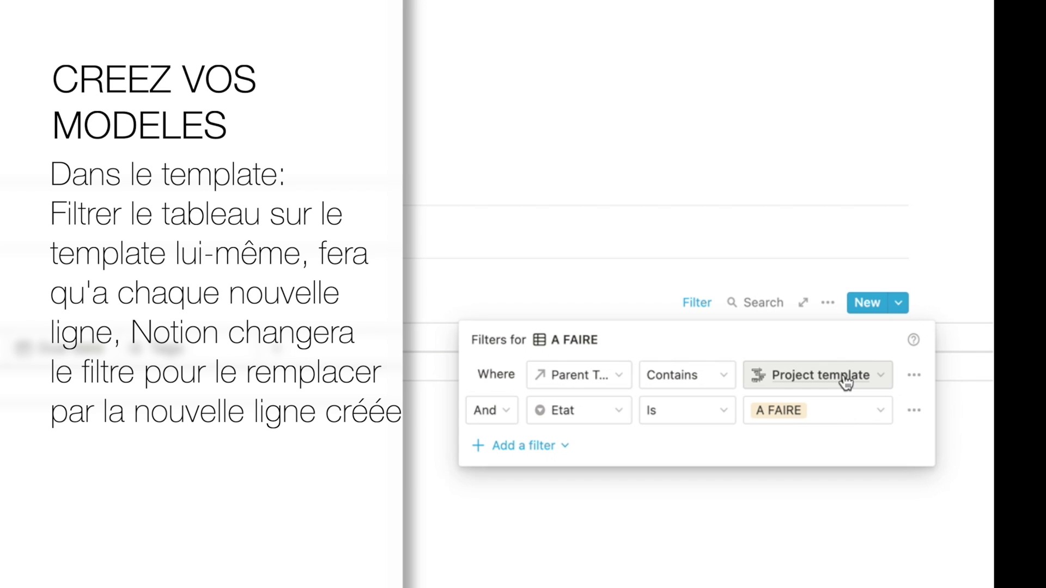
left_click(880, 373)
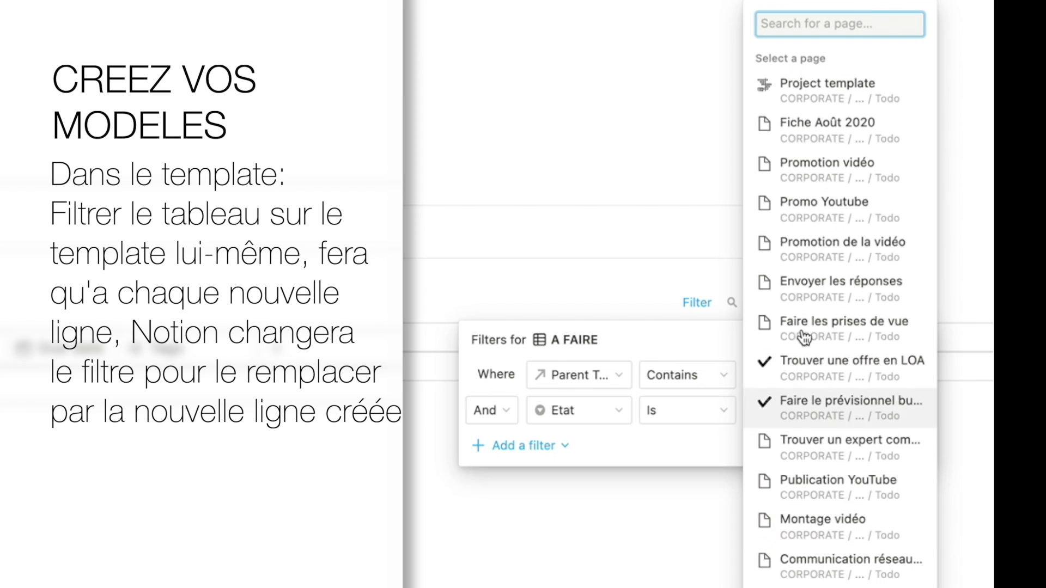
left_click(828, 86)
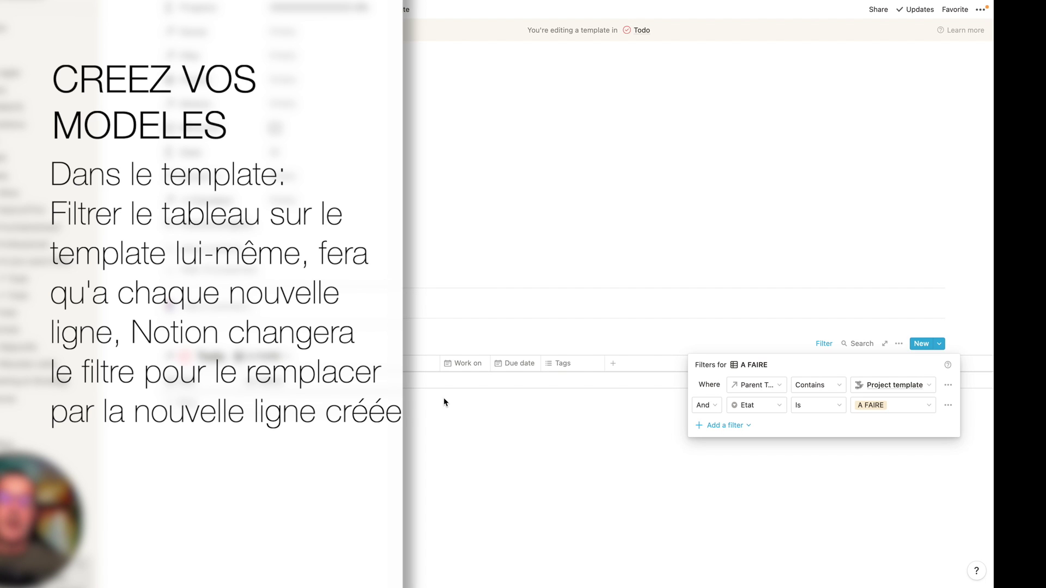
left_click(346, 425)
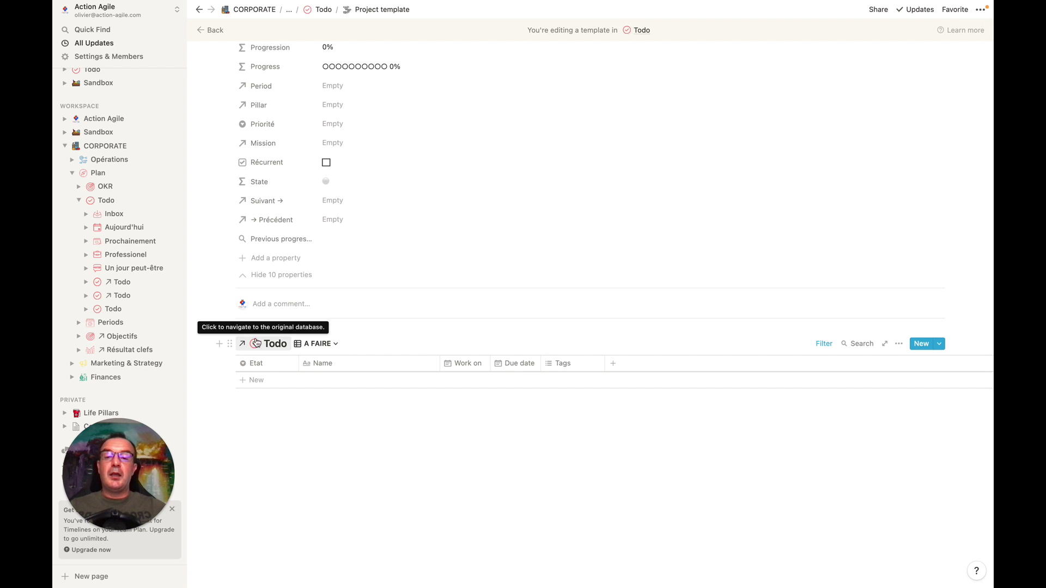
Show the template's linked Todo table in the Timeline view, return it to A FAIRE, and leave the Project template
left_click(336, 349)
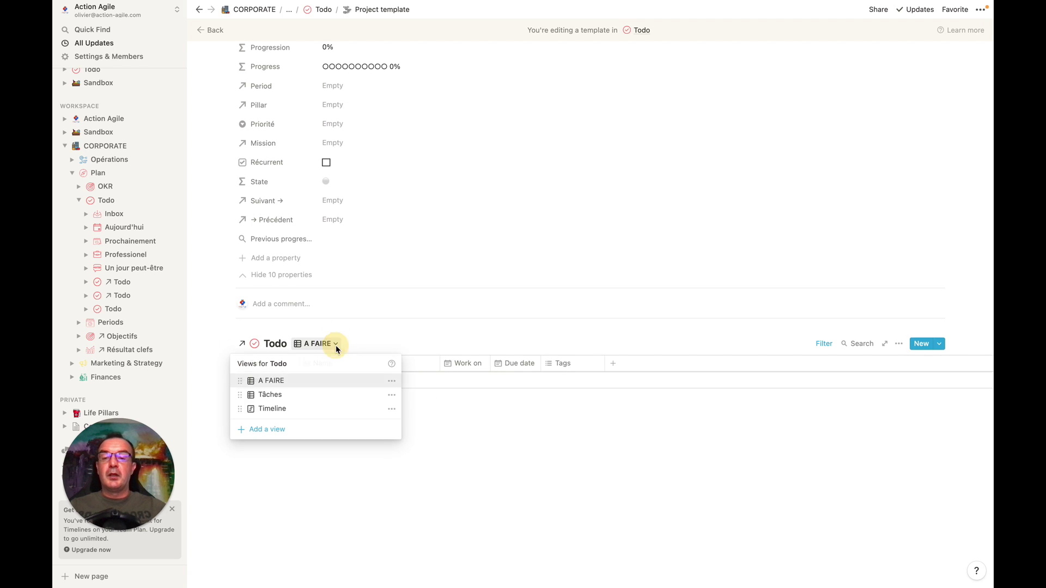
left_click(281, 412)
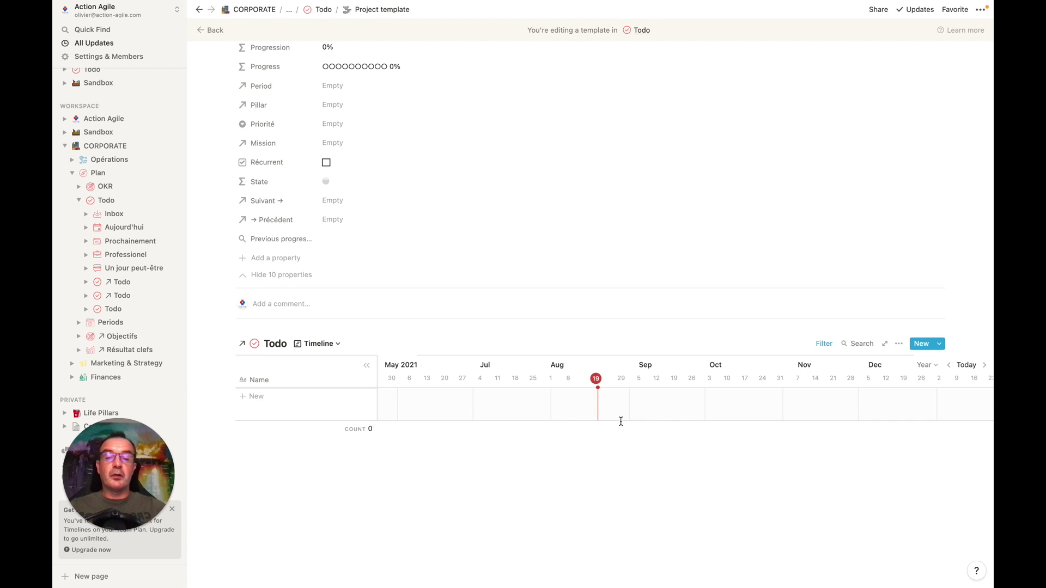
left_click(336, 343)
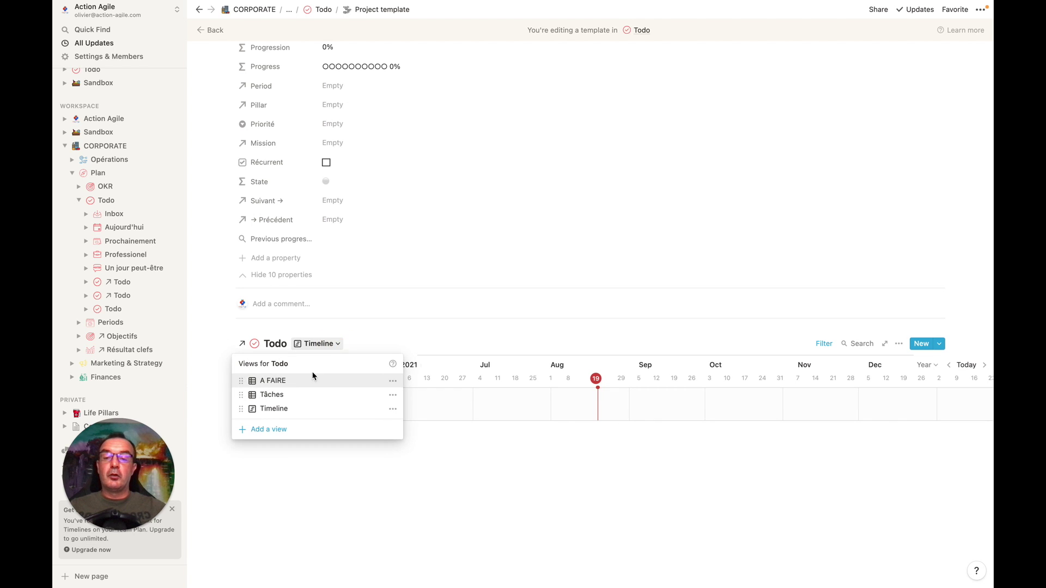
left_click(287, 381)
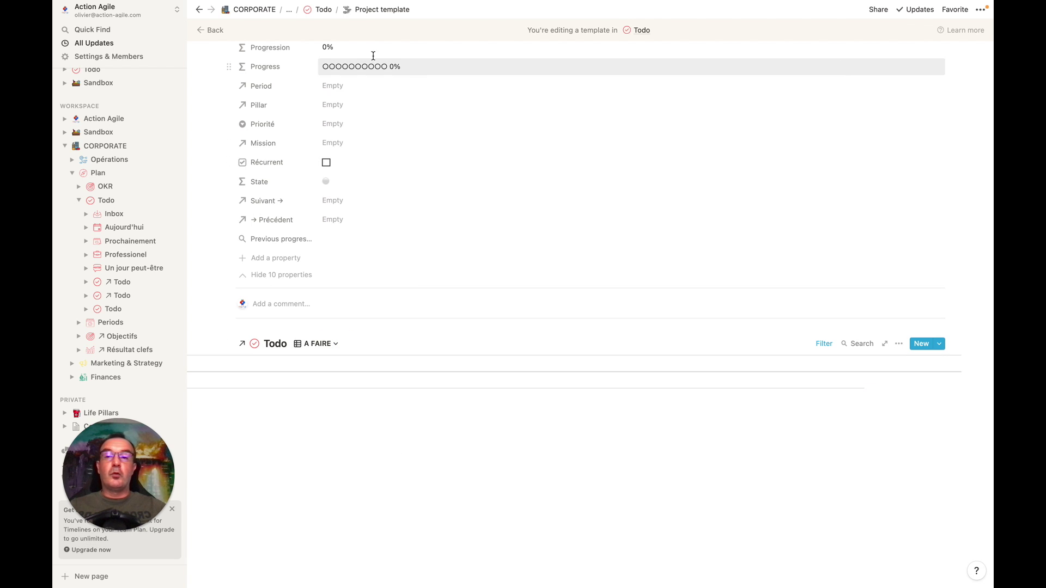
left_click(211, 30)
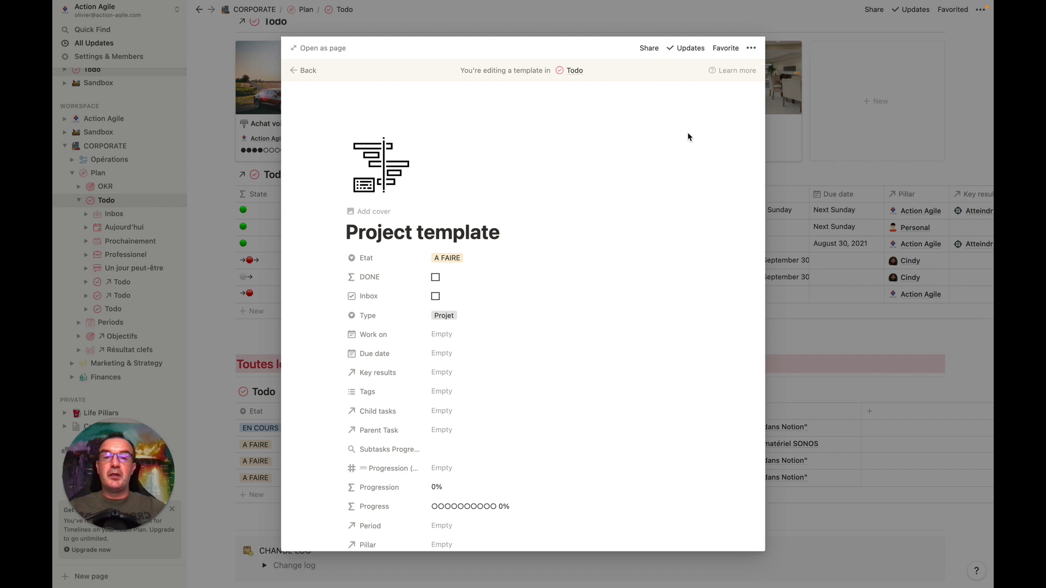
left_click(304, 69)
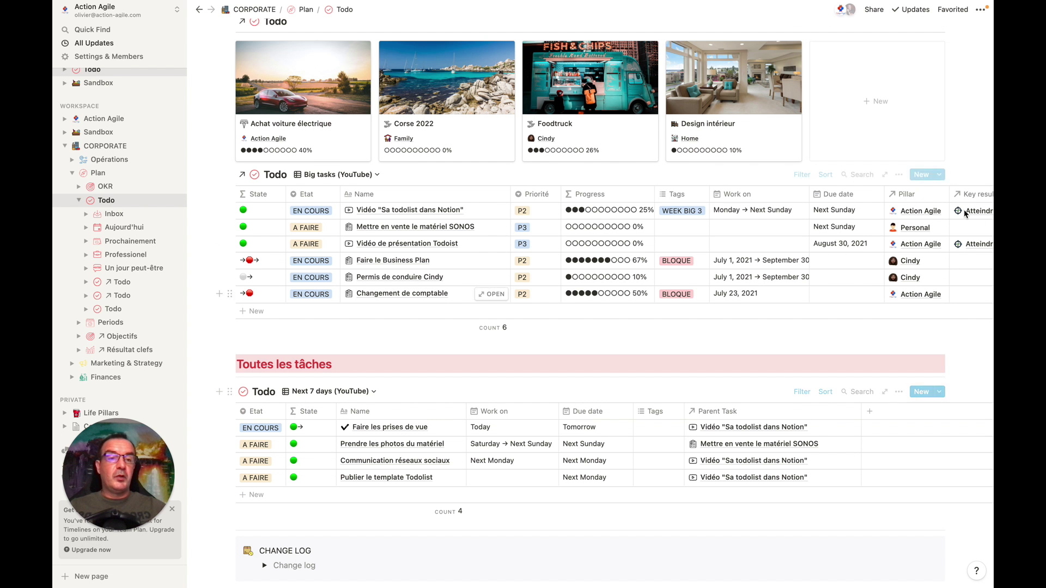
Create an entry from the Project template and name it "Nouveau projet"
left_click(939, 175)
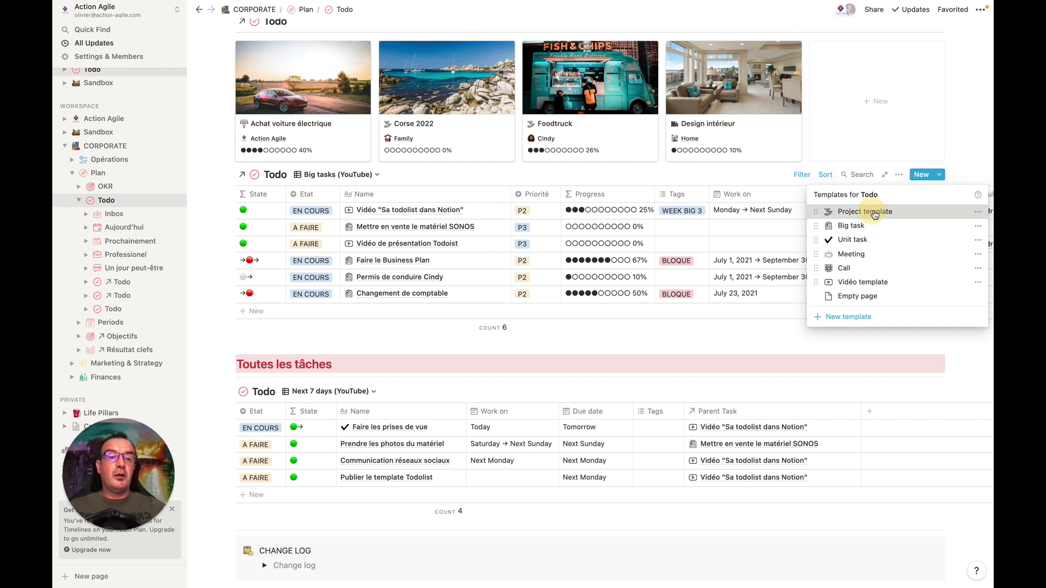
left_click(816, 211)
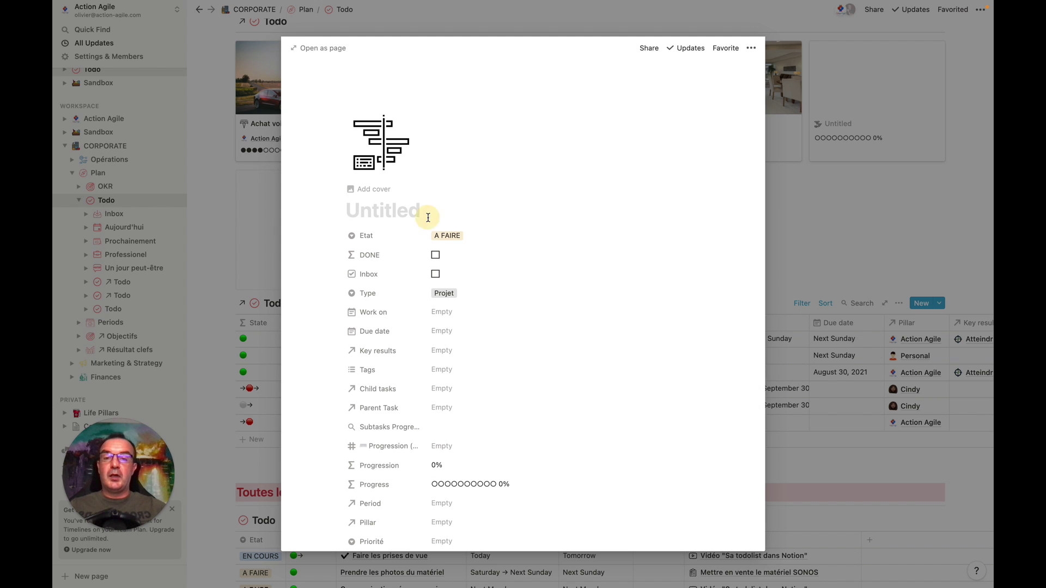
type("Nouveau projet")
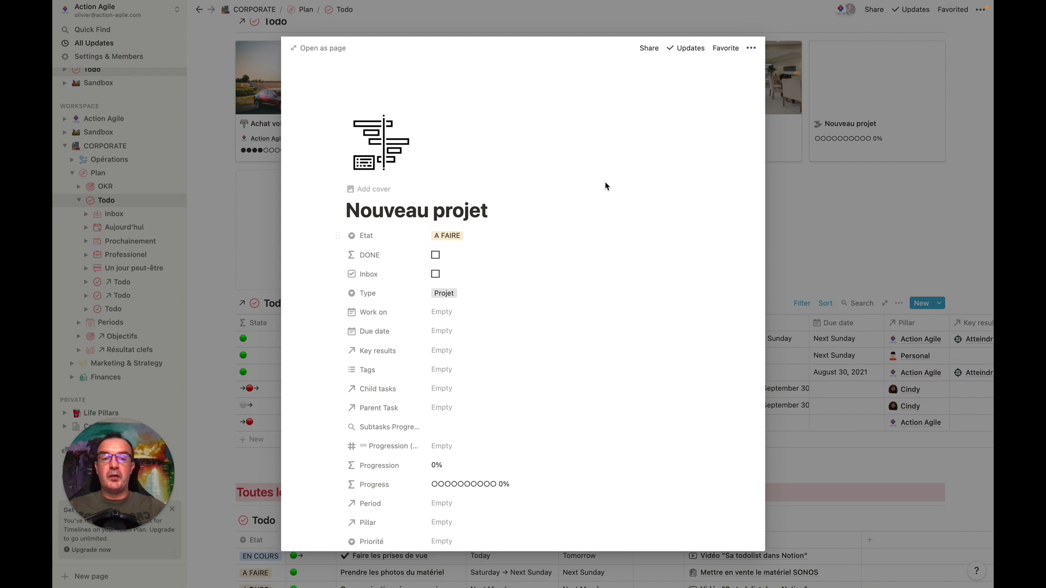
Add a task named "Nouvelle tâche" to the new project's A FAIRE table, check its Child tasks property, and close the project
scroll(698, 256, "down", 5)
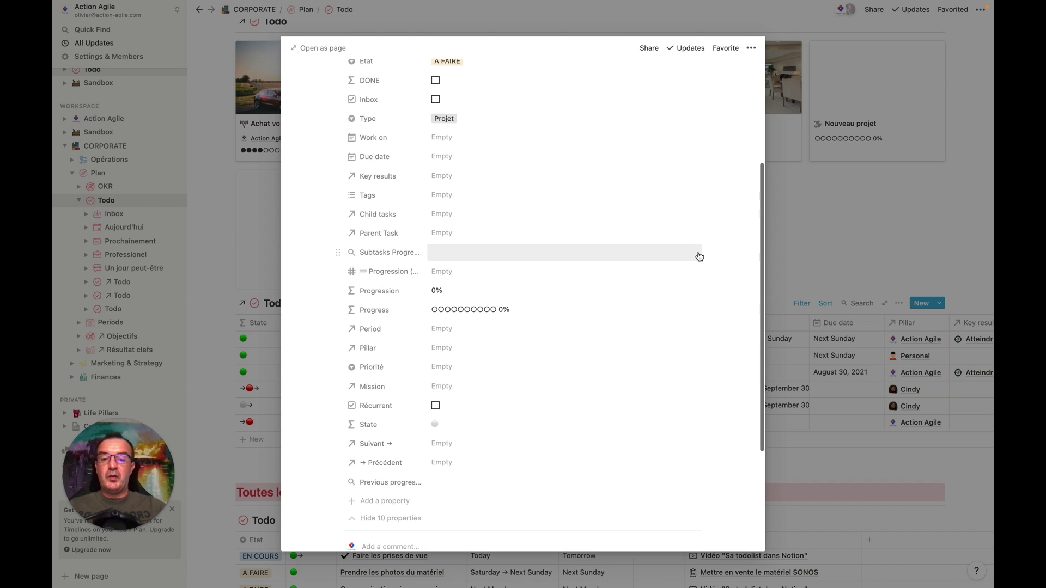
scroll(698, 256, "down", 3)
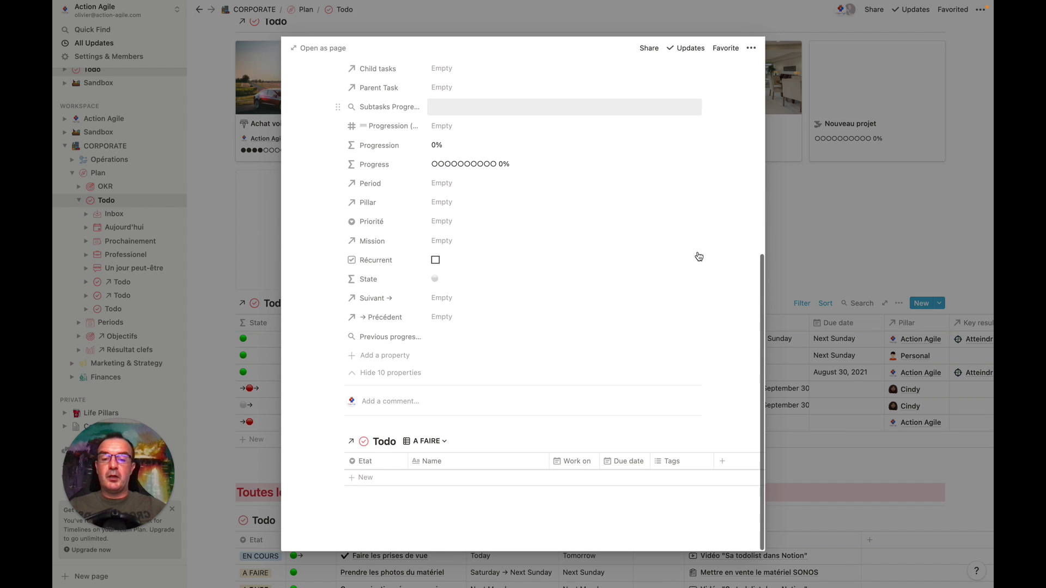
left_click(373, 484)
type("Nouvelle tâche")
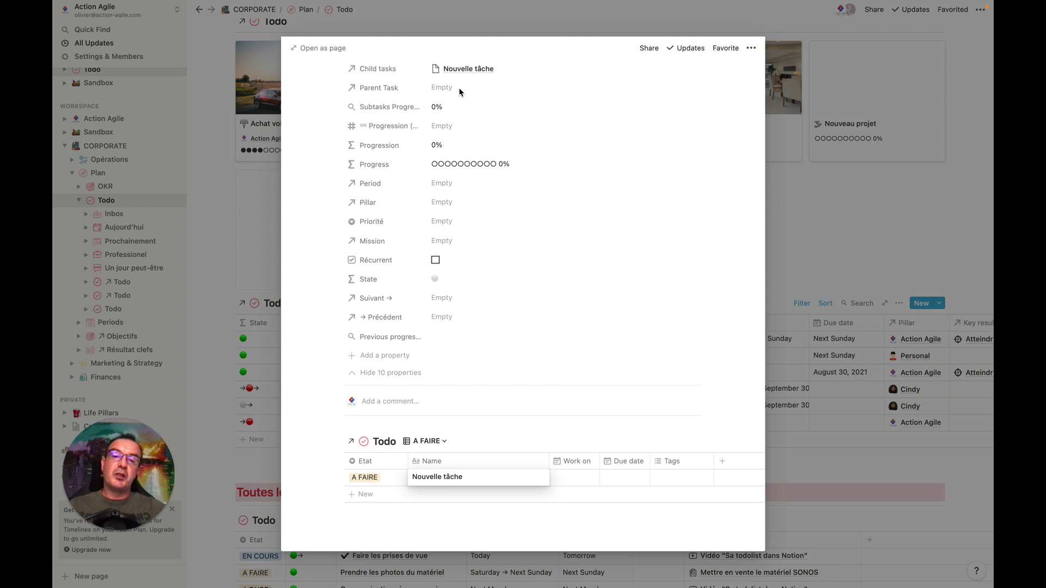
key("Escape")
scroll(494, 90, "up", 5)
scroll(496, 93, "down", 5)
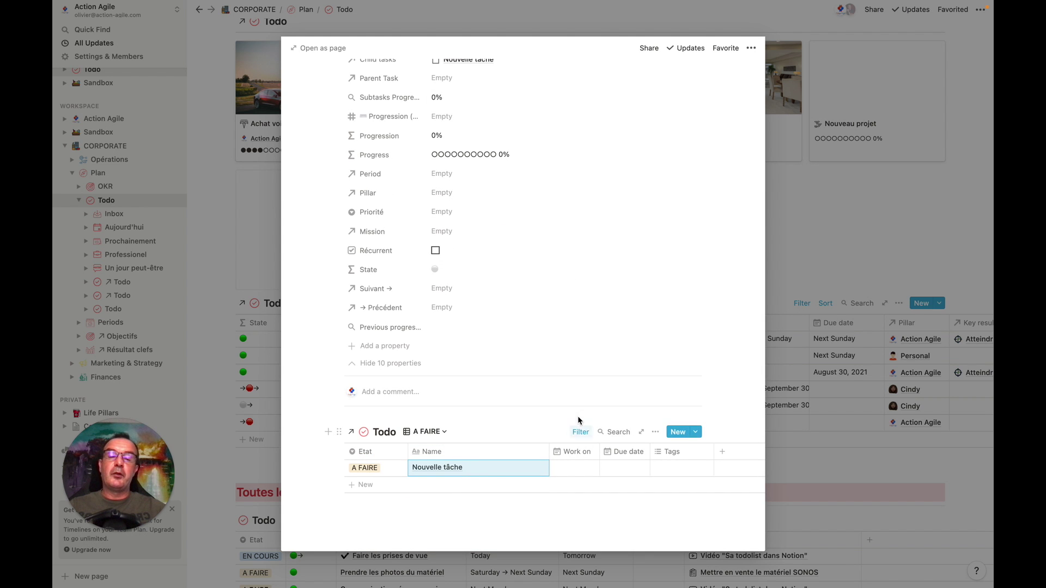
left_click(835, 201)
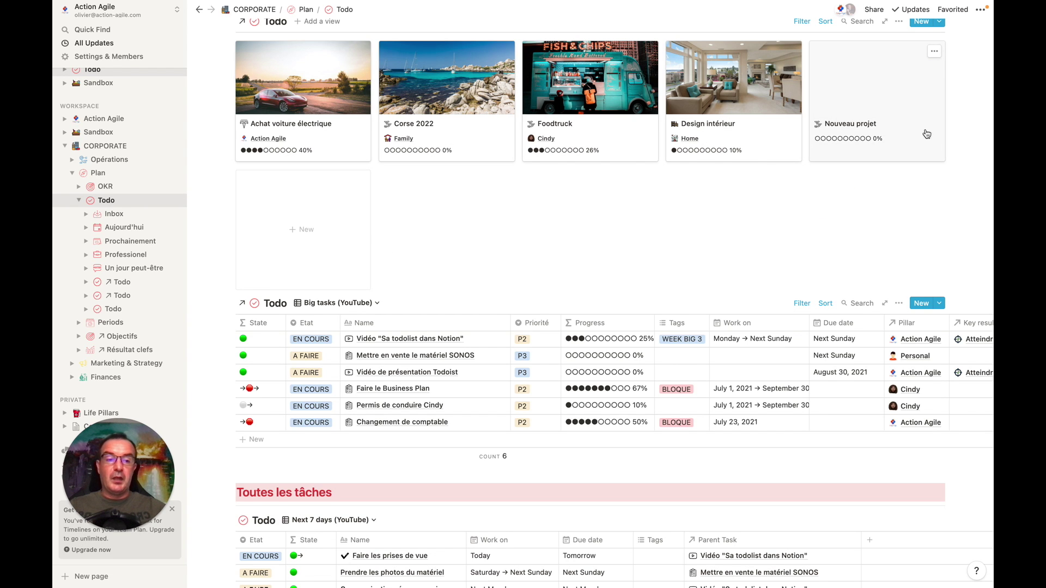
Display the list of entry templates available for the Big tasks table and close it
left_click(939, 302)
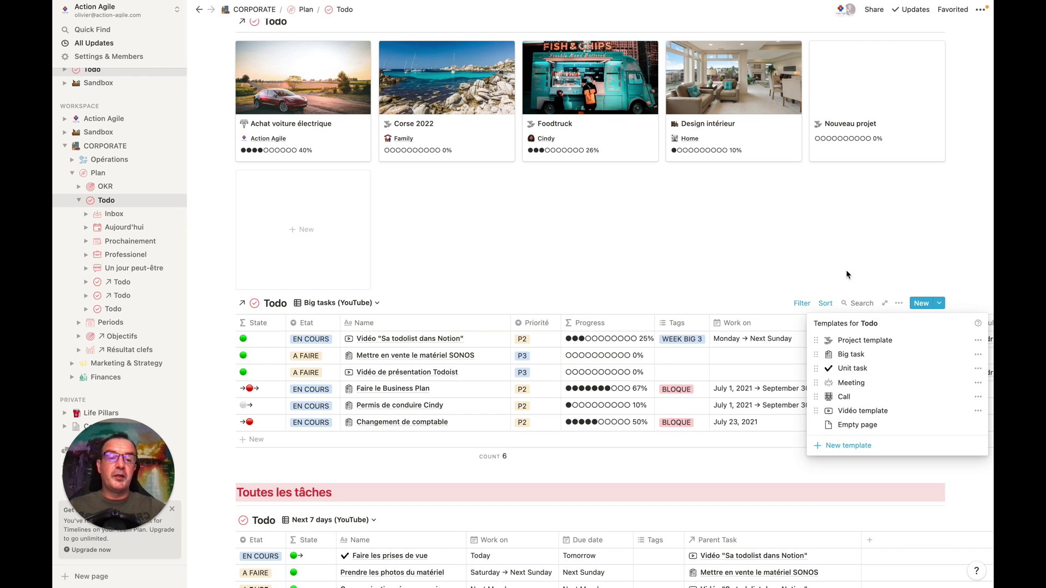
left_click(805, 245)
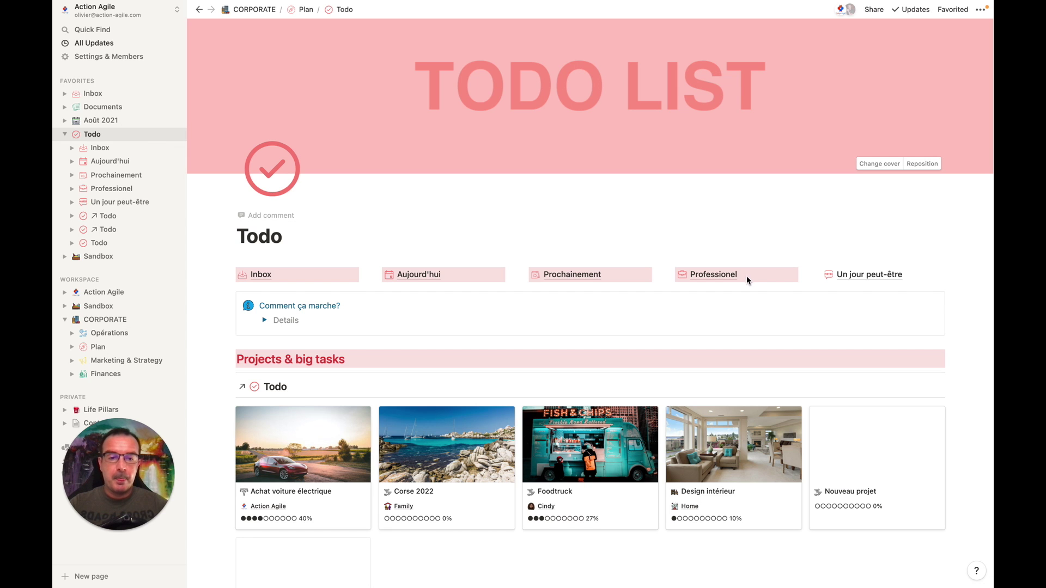
Examine the Todo page's layout, from the project gallery through the Big tasks table to the Next 7 days task list
scroll(756, 280, "down", 3)
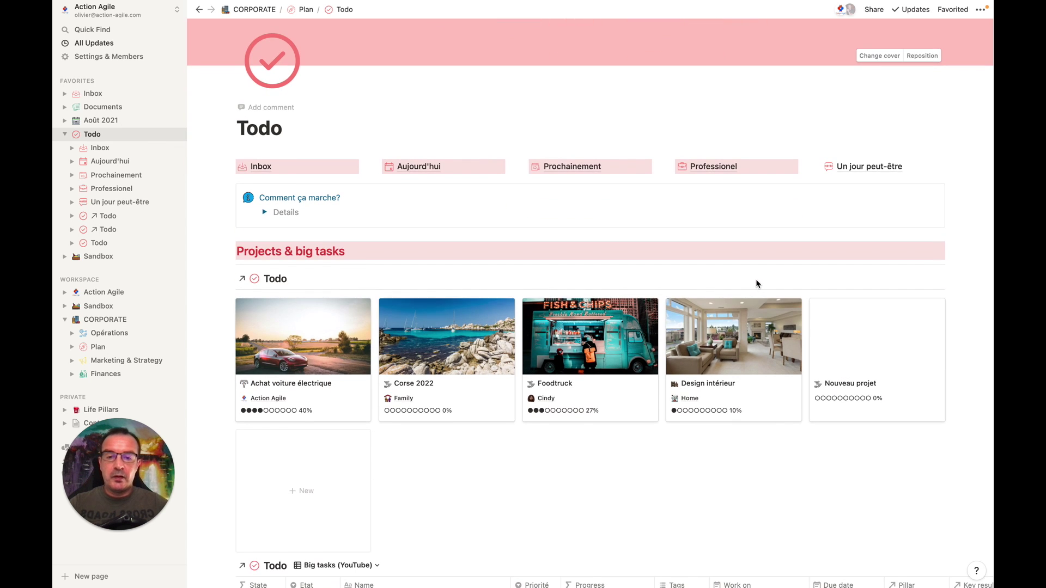
scroll(756, 280, "down", 2)
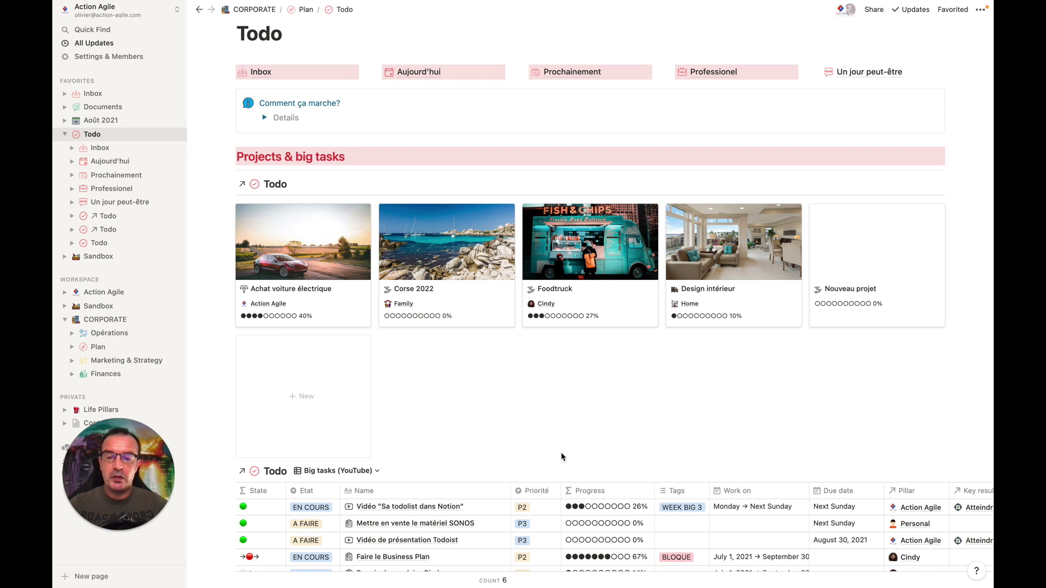
scroll(561, 459, "down", 3)
scroll(603, 381, "down", 2)
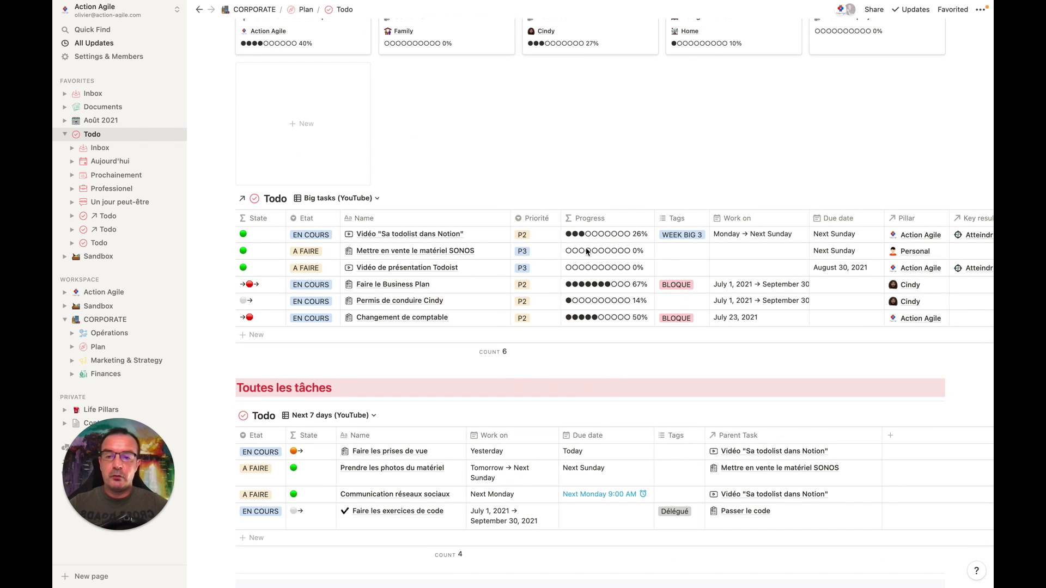
scroll(621, 185, "up", 3)
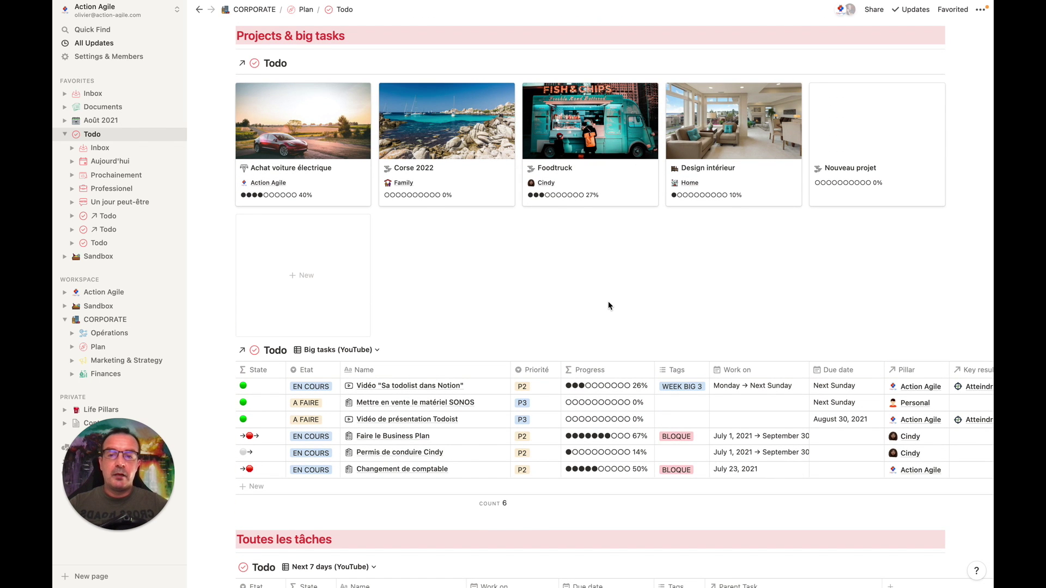
scroll(609, 294, "up", 2)
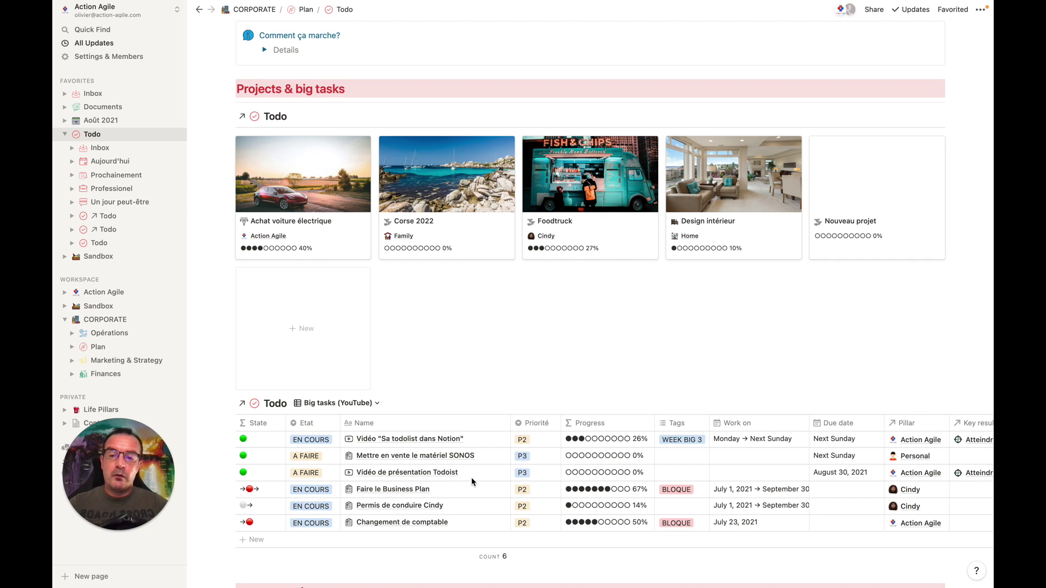
scroll(448, 438, "down", 6)
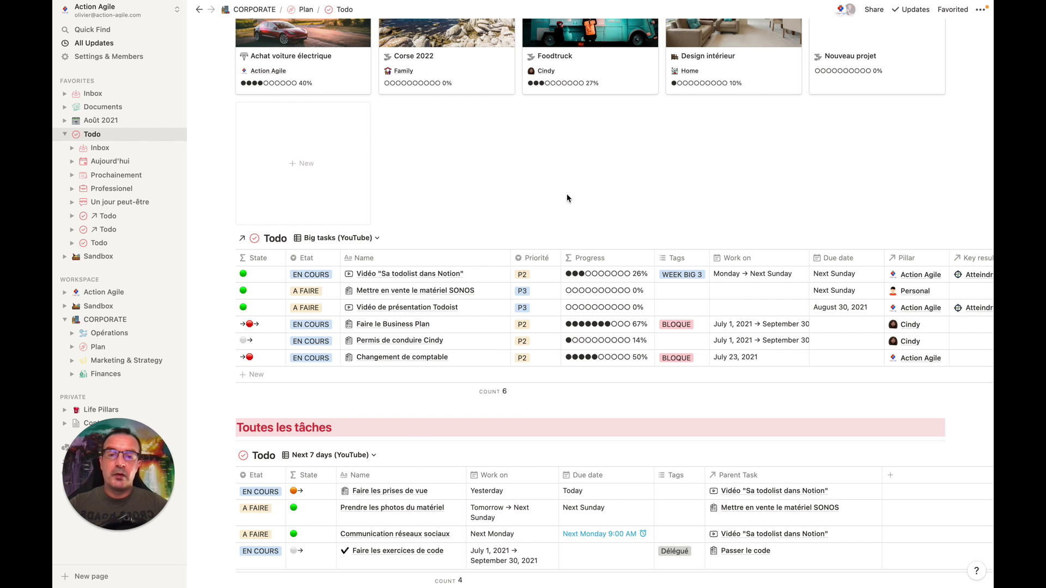
scroll(566, 197, "up", 5)
Open the project gallery's filter, review its DONE and Type conditions, and close it
left_click(558, 29)
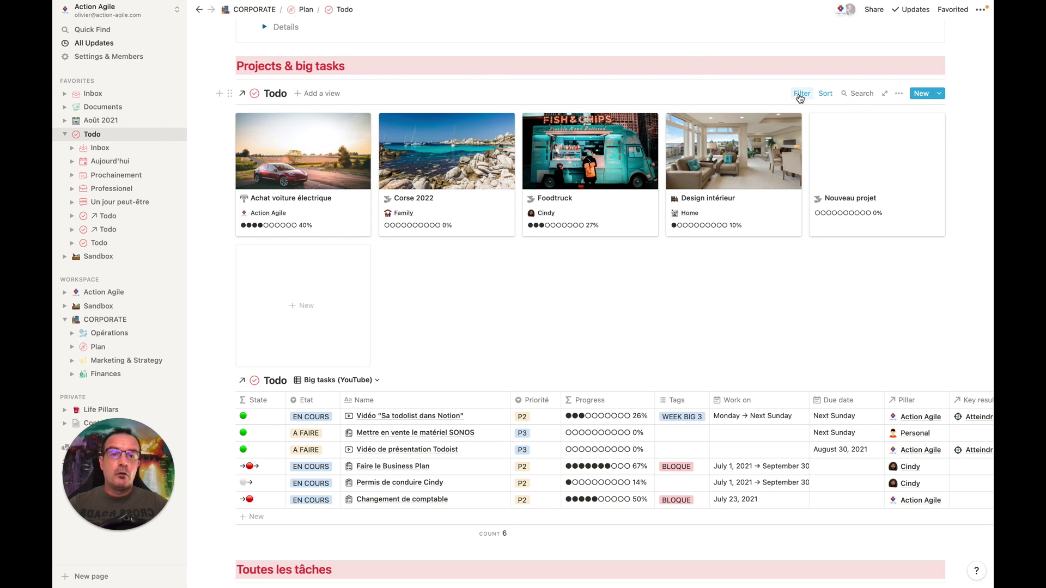
left_click(801, 94)
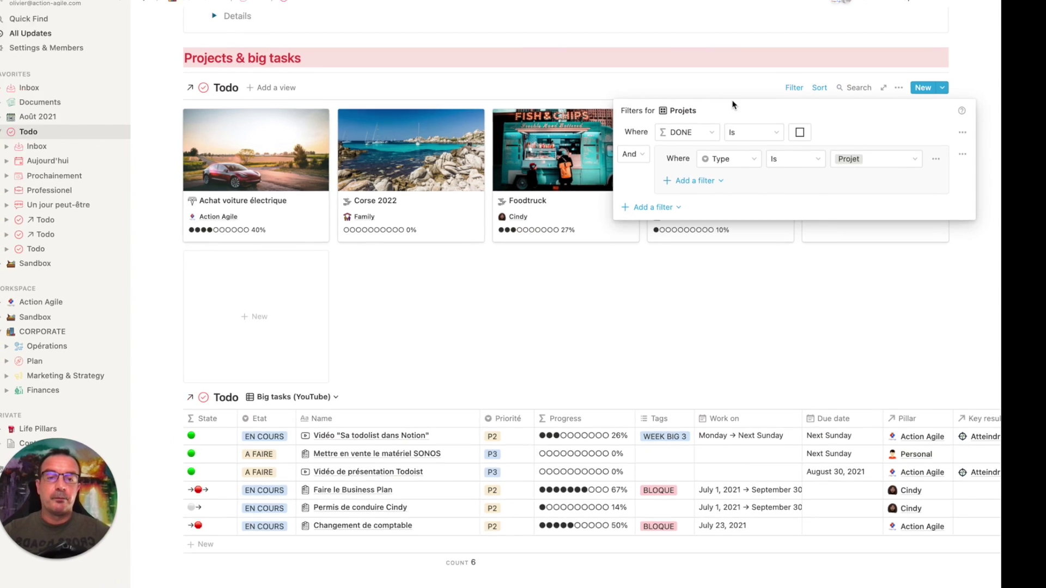
left_click(617, 46)
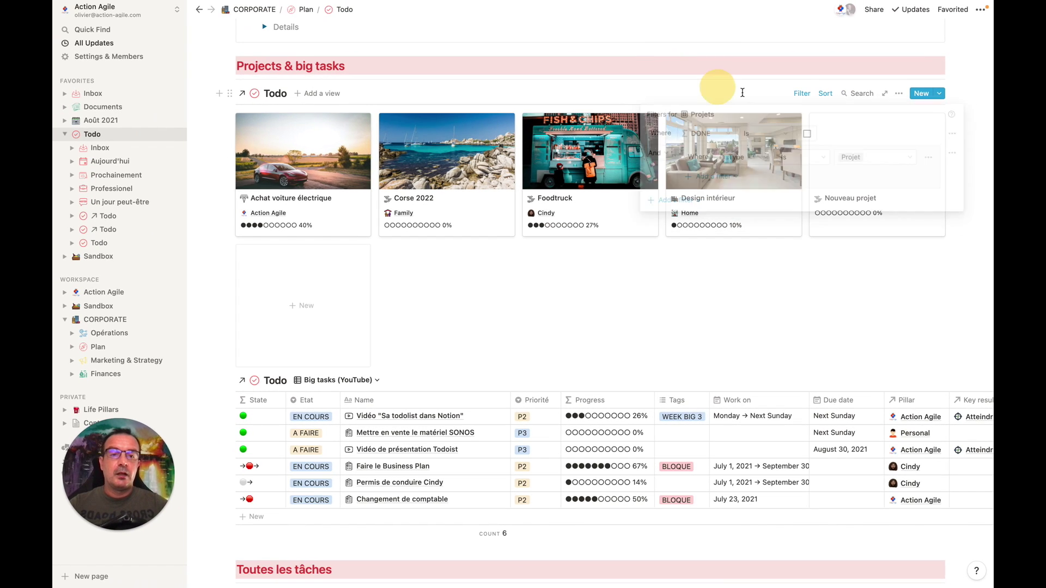
Open the project gallery's sort settings, review the Due date and Priorité order, and close them
left_click(826, 96)
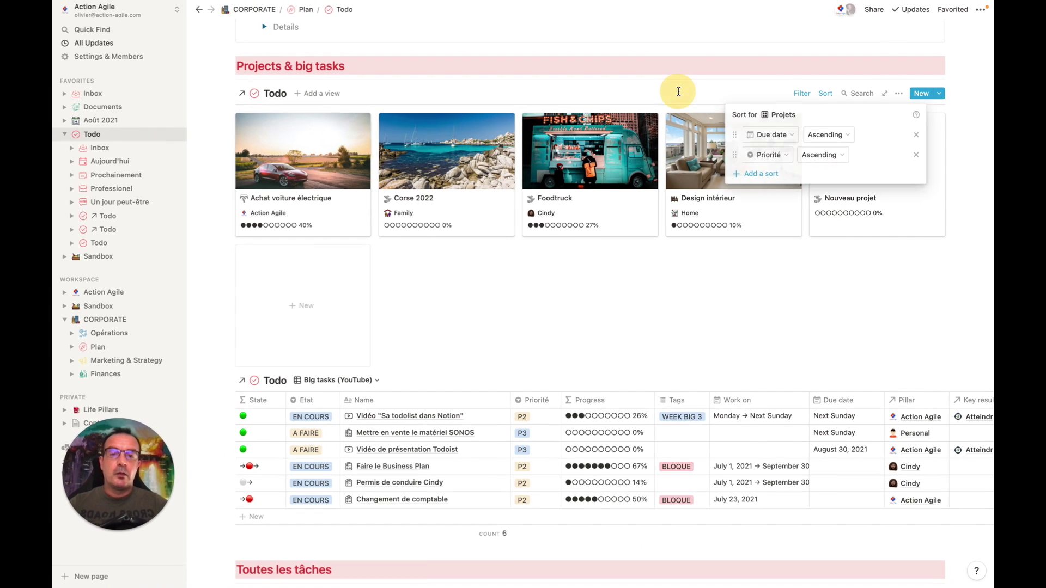
left_click(678, 92)
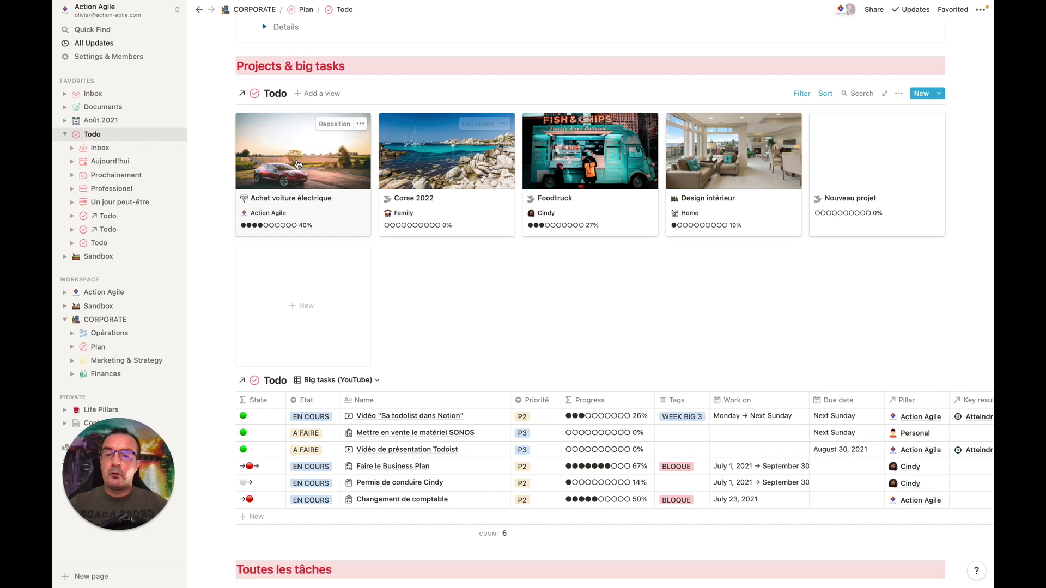
Review the filter conditions and the sort order of the Big tasks (YouTube) table, closing each one
scroll(598, 220, "down", 2)
scroll(597, 220, "down", 5)
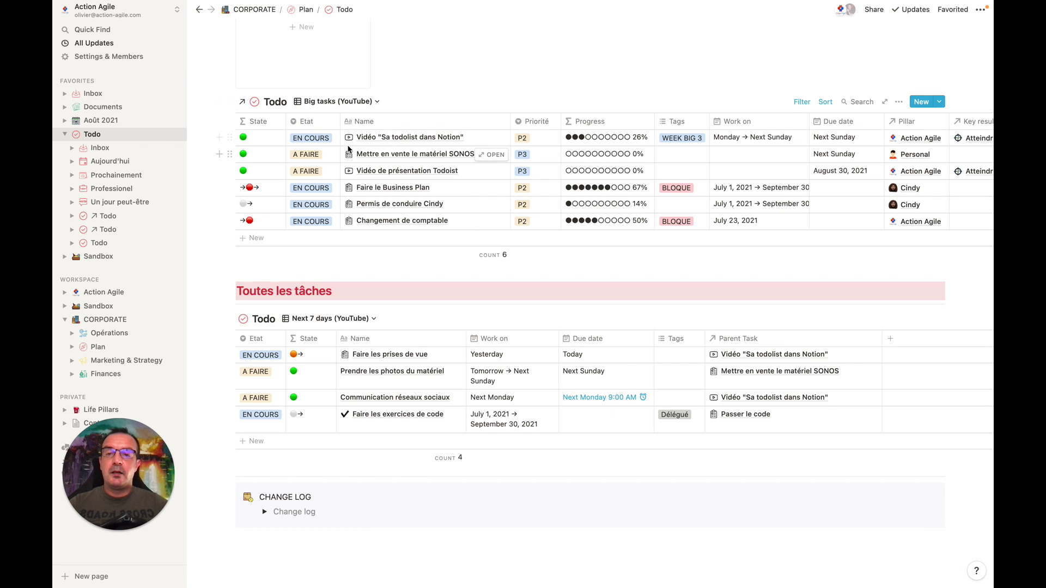
left_click(802, 102)
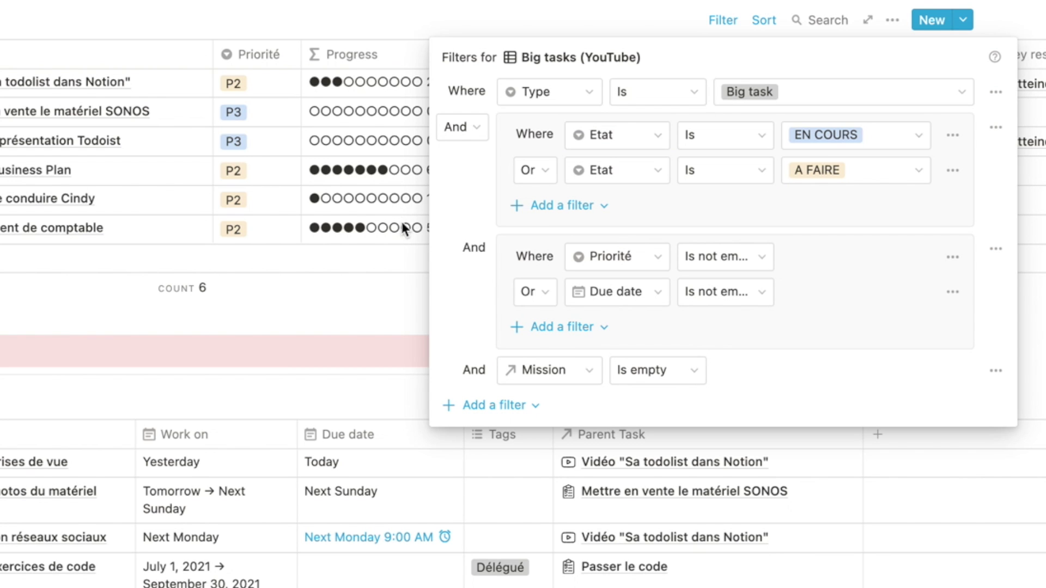
left_click(403, 20)
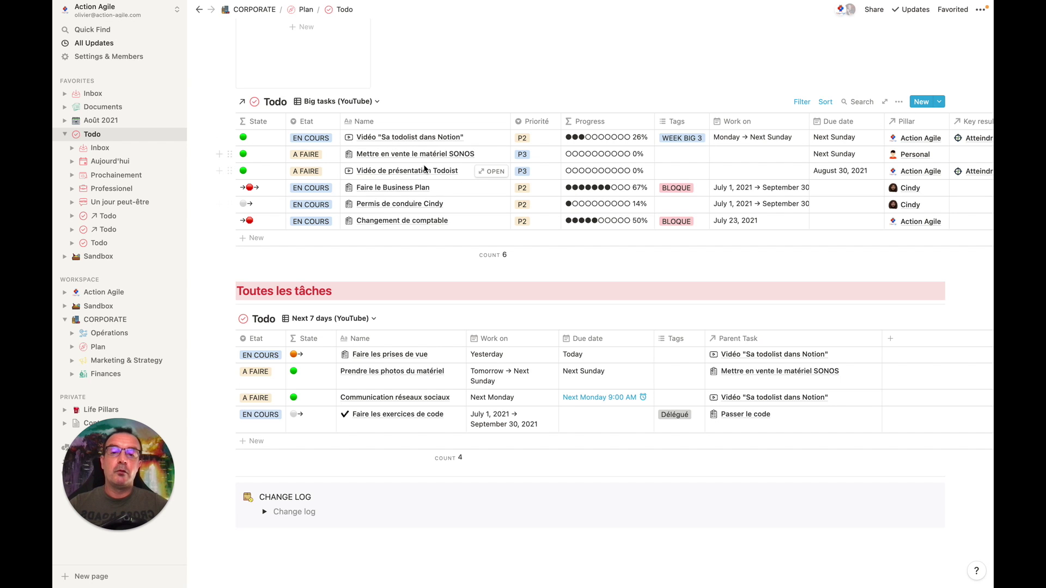
left_click(826, 105)
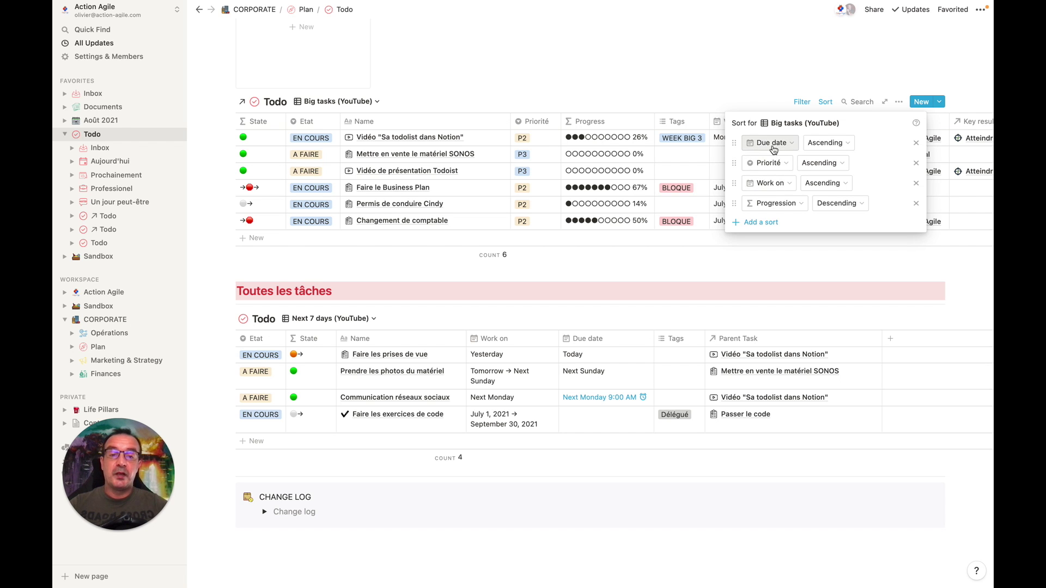
left_click(642, 76)
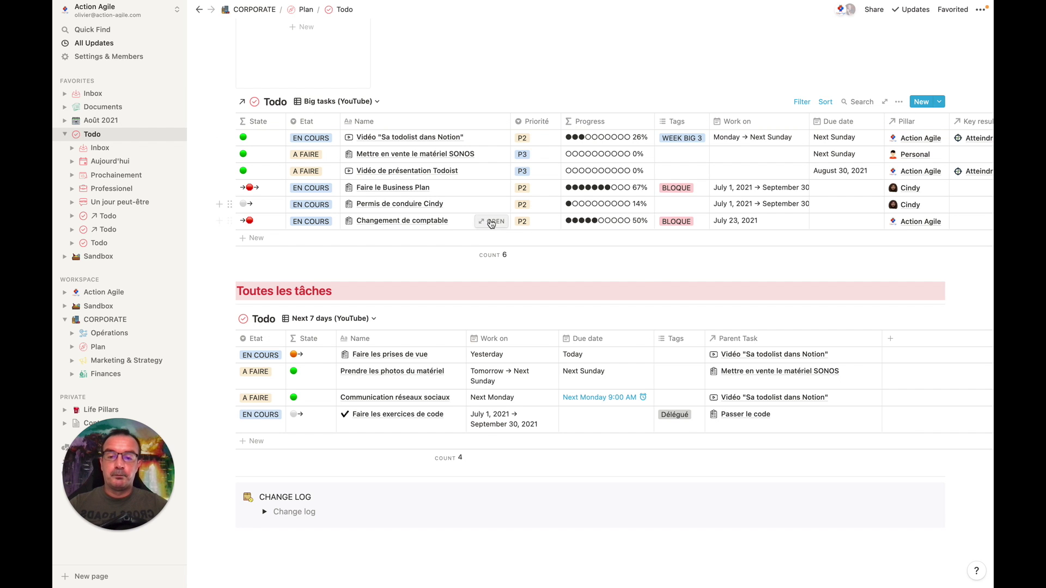
Display the views available for the Toutes les tâches list and review the filter conditions of Next 7 days (YouTube)
scroll(489, 230, "down", 4)
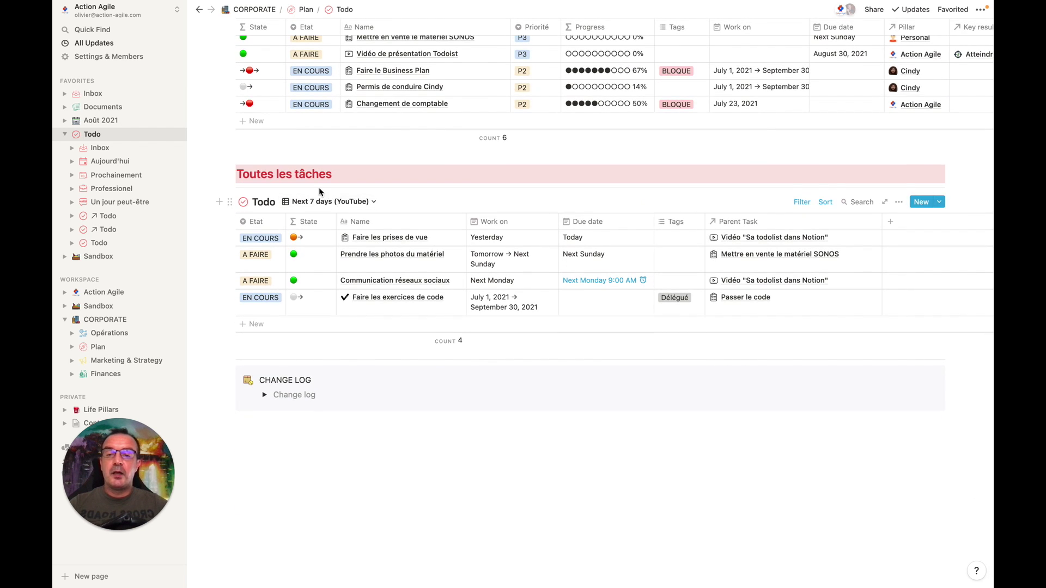
left_click(375, 201)
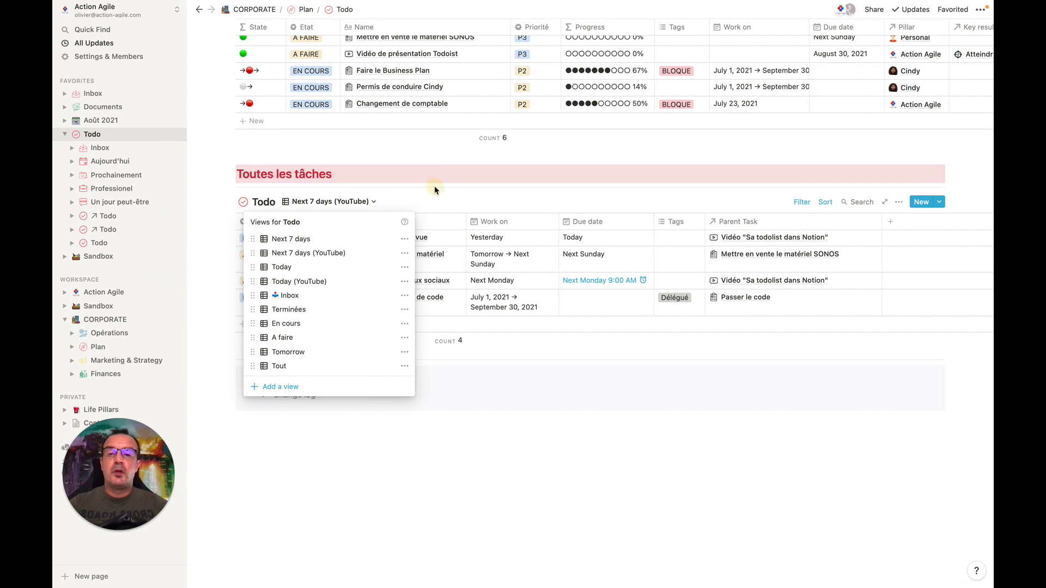
left_click(409, 196)
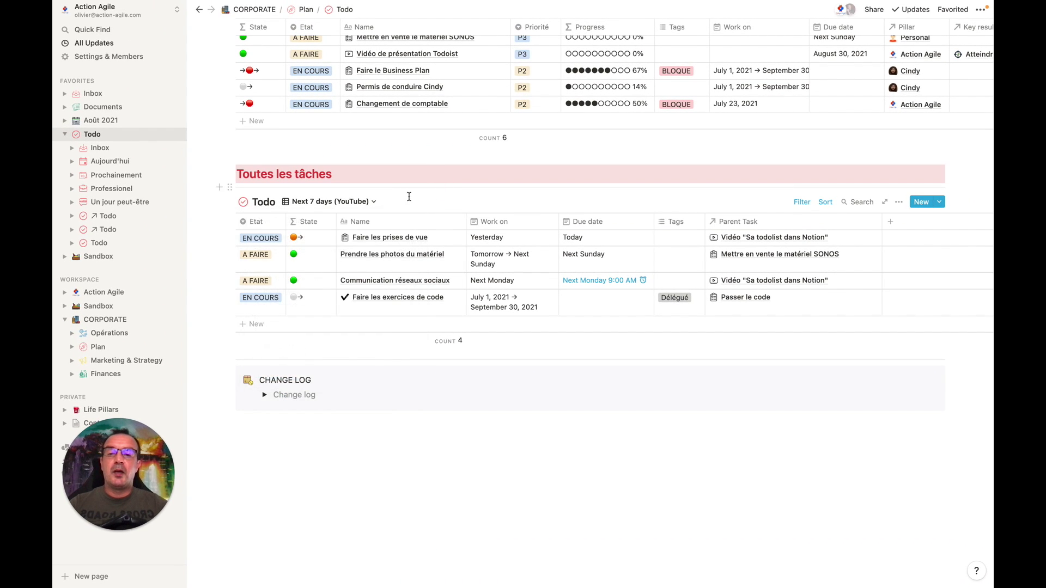
left_click(803, 203)
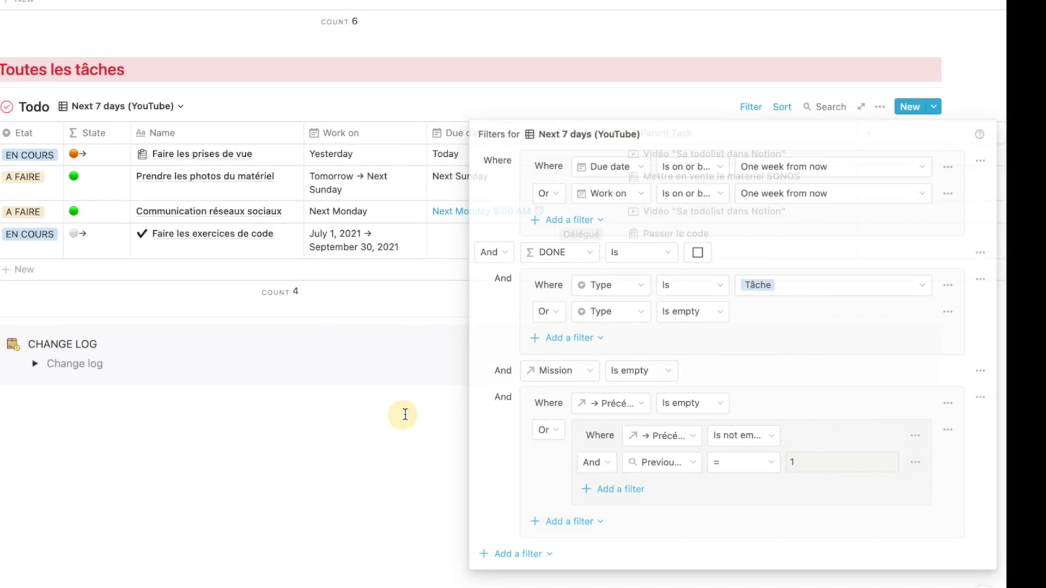
left_click(213, 424)
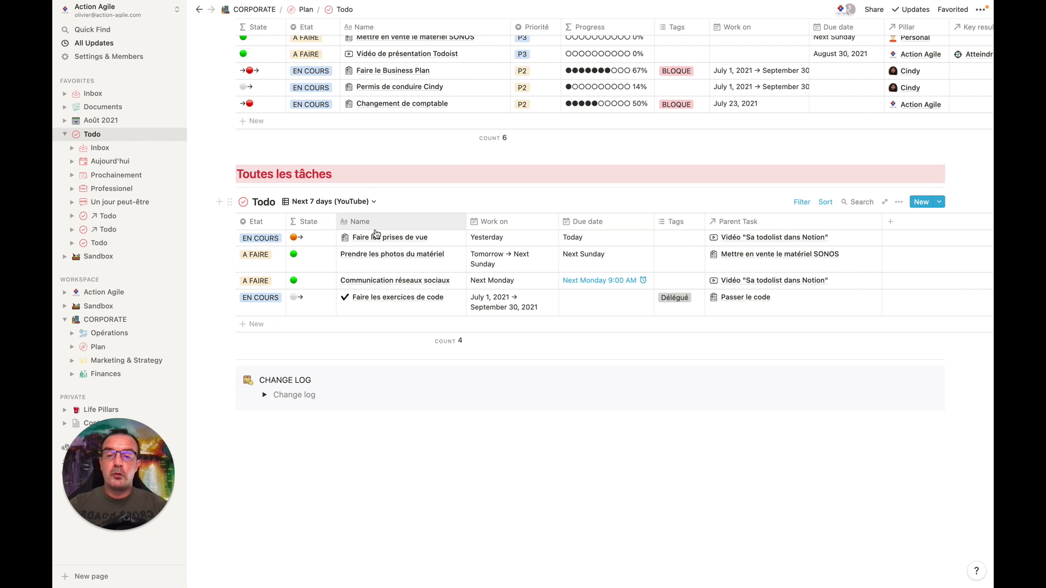
Set the Etat of the task "Faire les prises de vue" to DONE
left_click(270, 238)
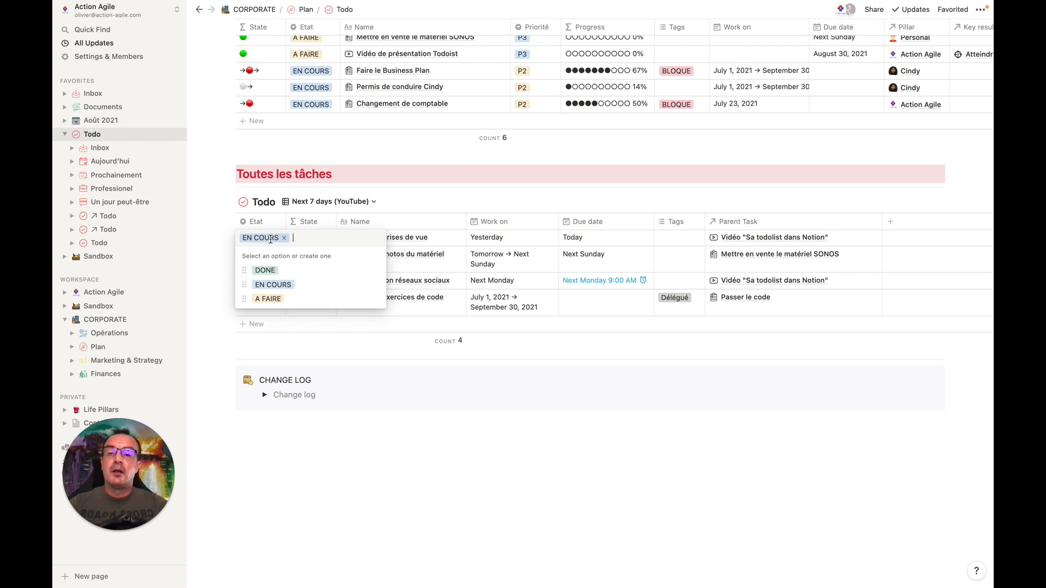
left_click(275, 271)
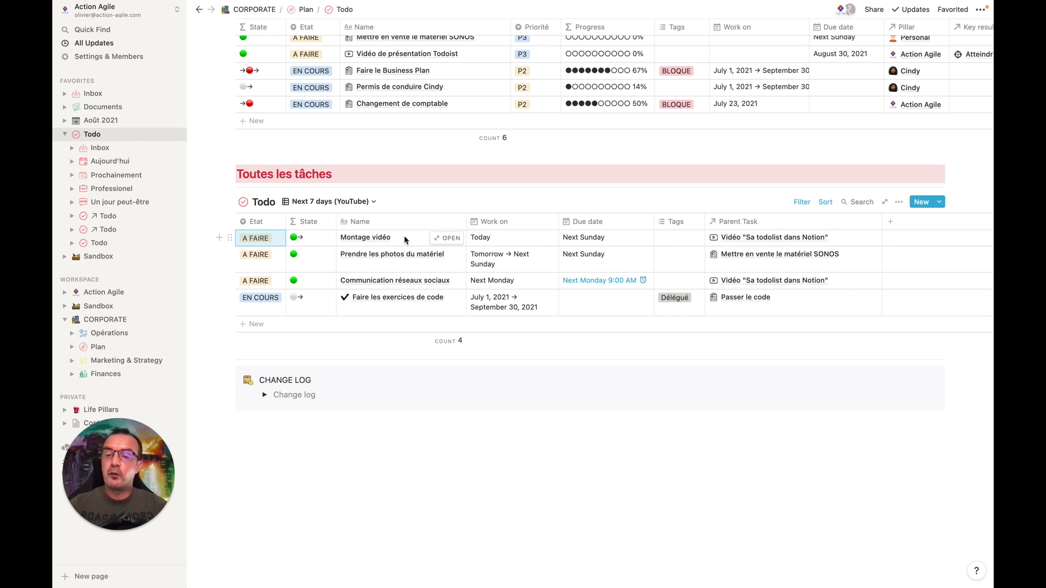
Switch the Toutes les tâches list to the Today (YouTube) view
left_click(373, 203)
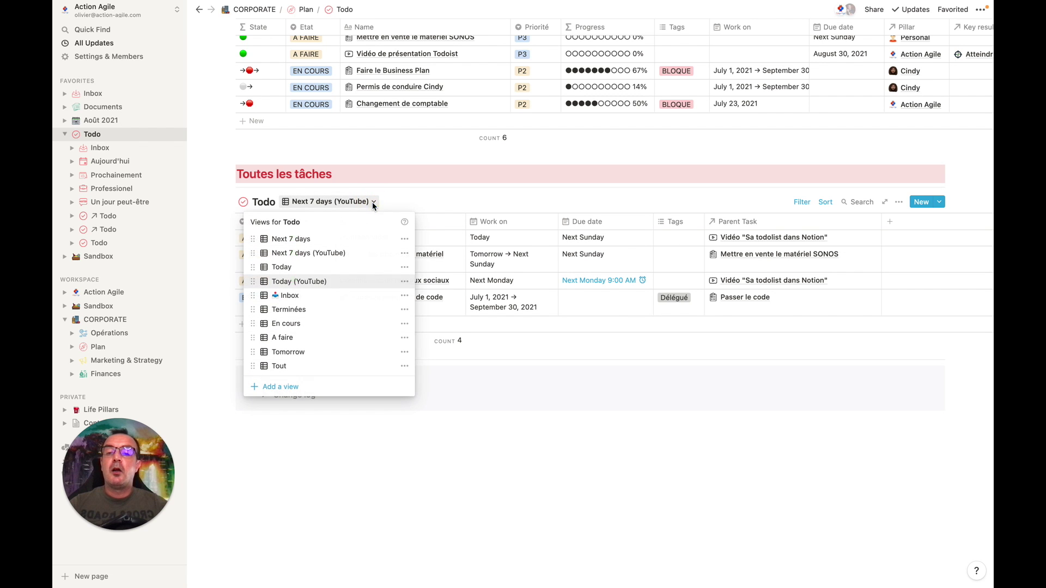
left_click(300, 282)
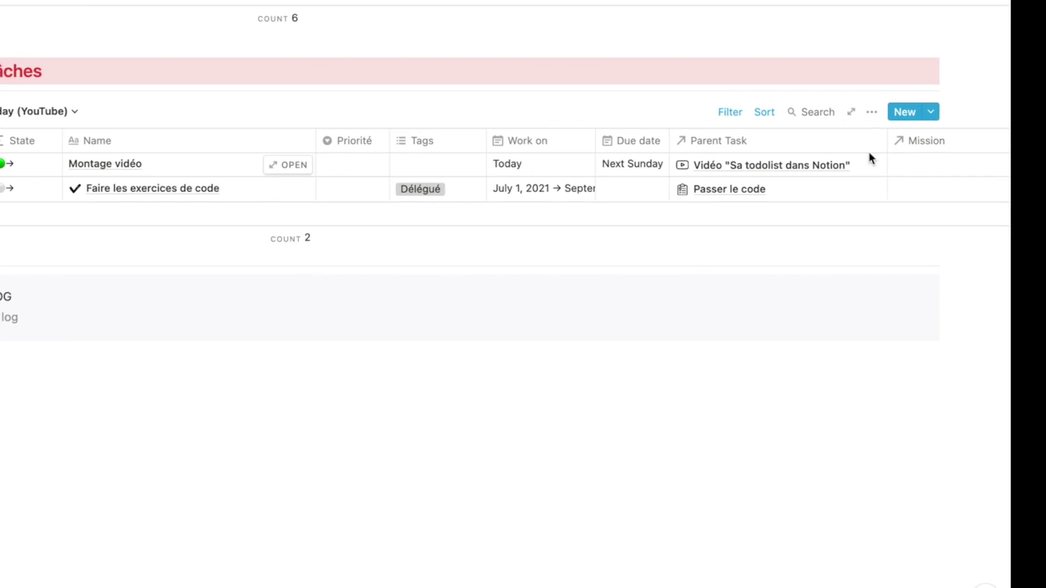
Review the filter conditions of the Today (YouTube) view, close them, and open the view's sort settings
left_click(729, 111)
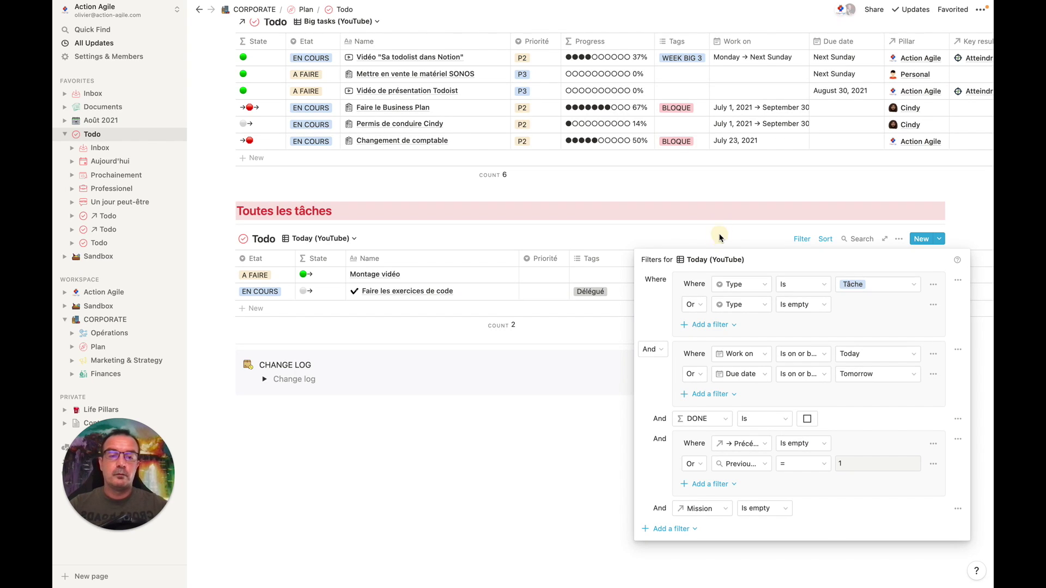
left_click(742, 231)
left_click(824, 239)
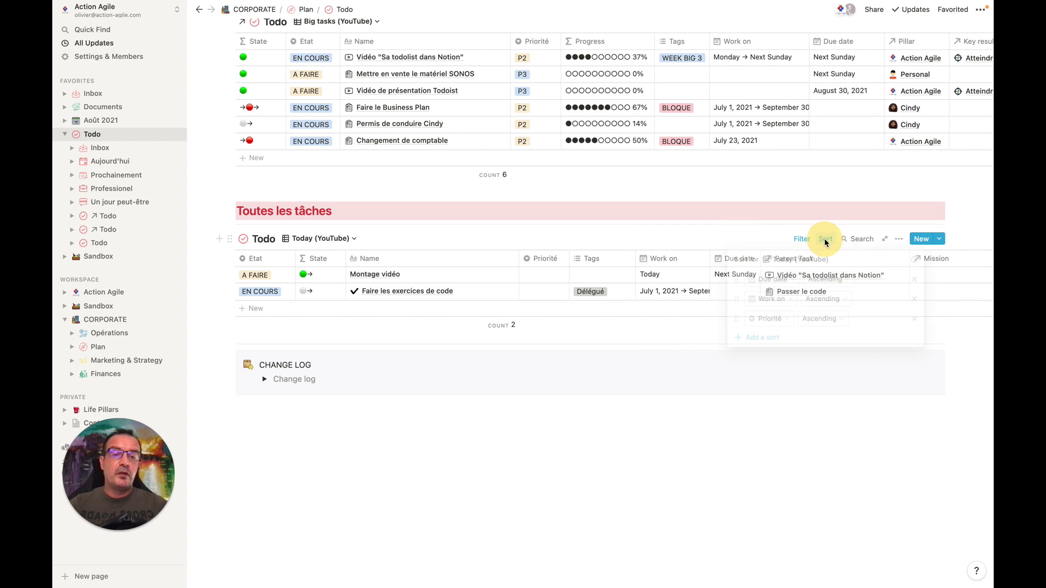